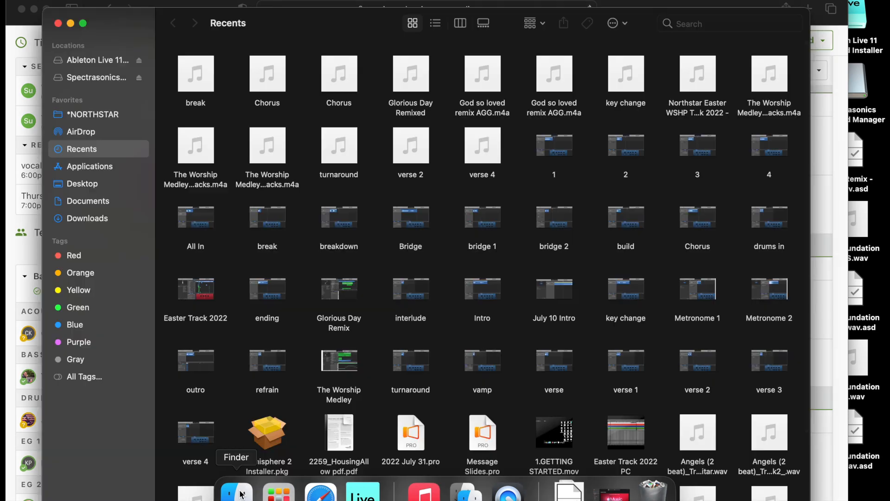
# Open MultiTrack.als from the This Is Amazing Grace B-100 folder inside *Northstar Worship Files.
pyautogui.click(85, 132)
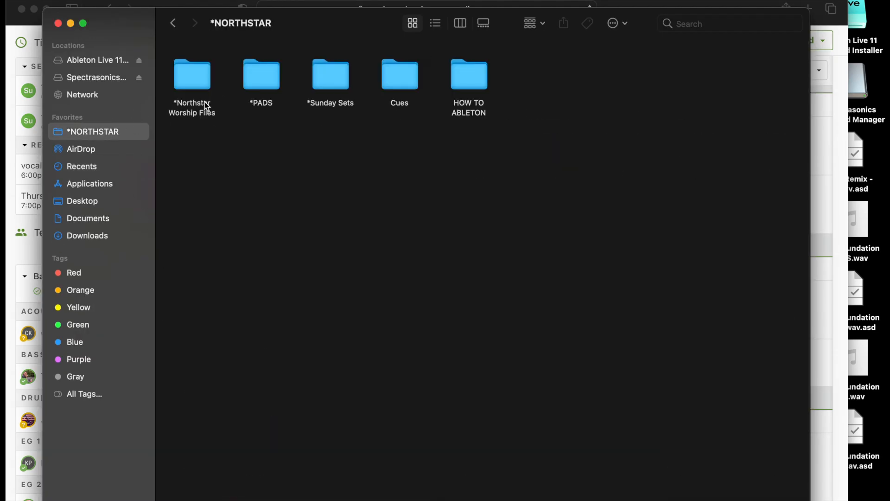
pyautogui.doubleClick(191, 82)
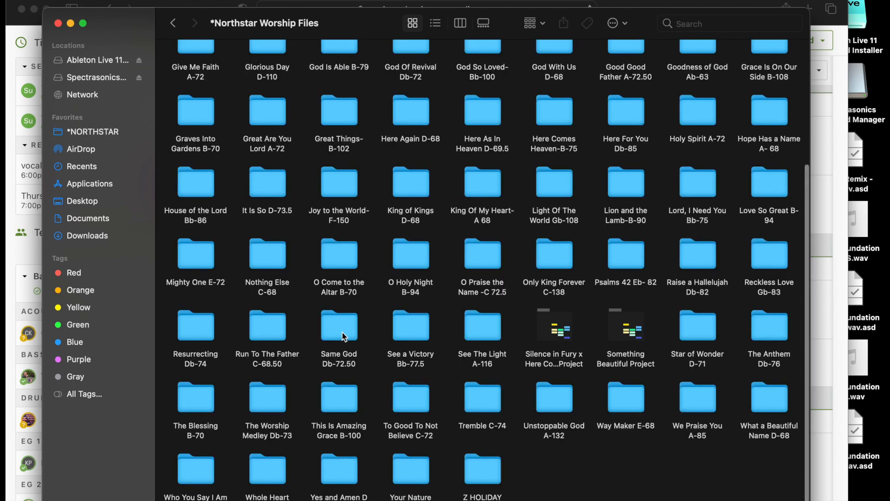
pyautogui.doubleClick(337, 408)
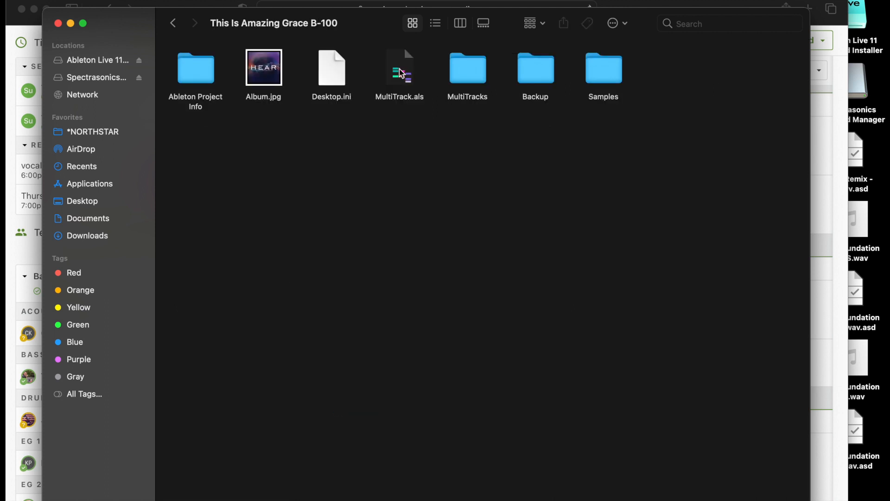
pyautogui.doubleClick(402, 73)
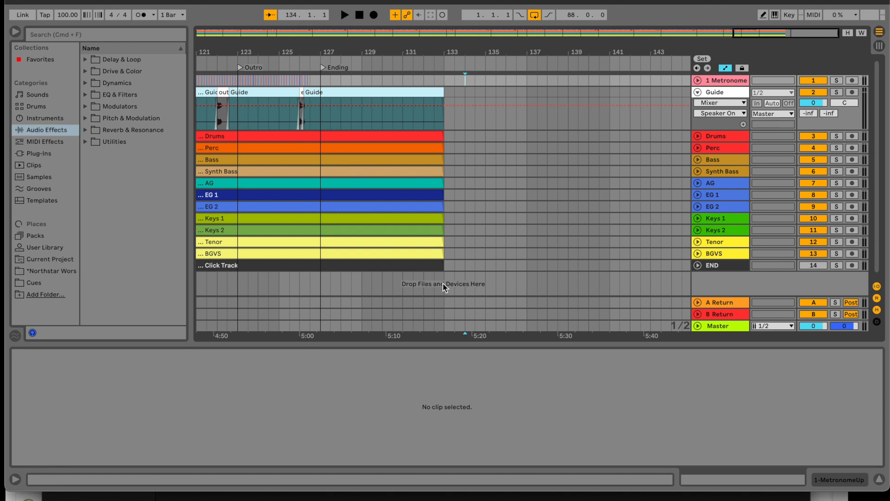
# Collapse the Guide track and review the song's arrangement from the count-off through the ending.
pyautogui.click(698, 92)
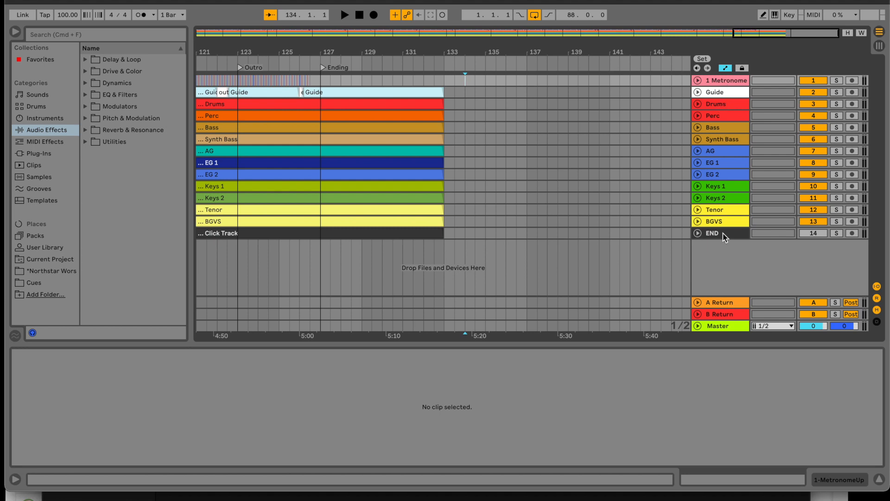
pyautogui.hscroll(-20, 459, 162)
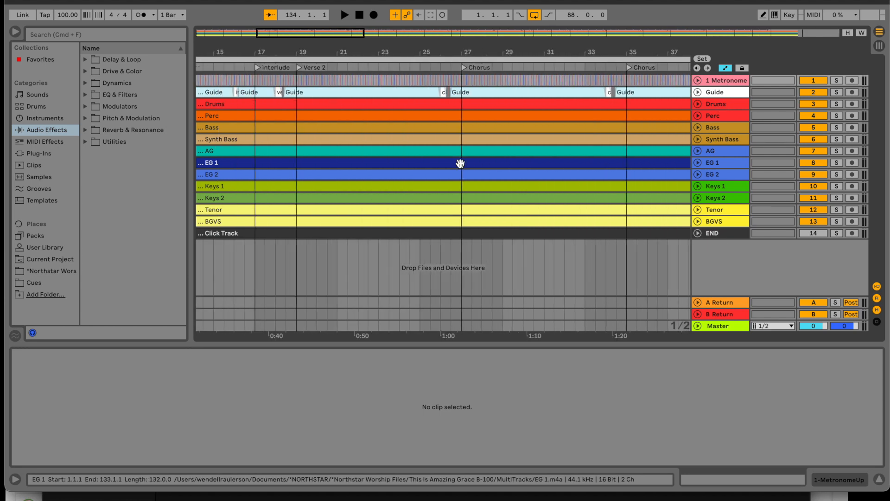
pyautogui.hscroll(-5, 459, 163)
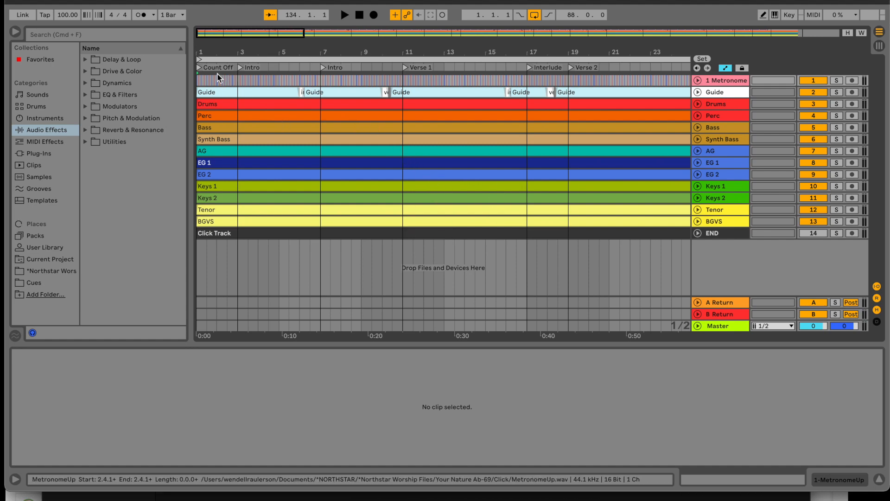
pyautogui.hscroll(20, 434, 161)
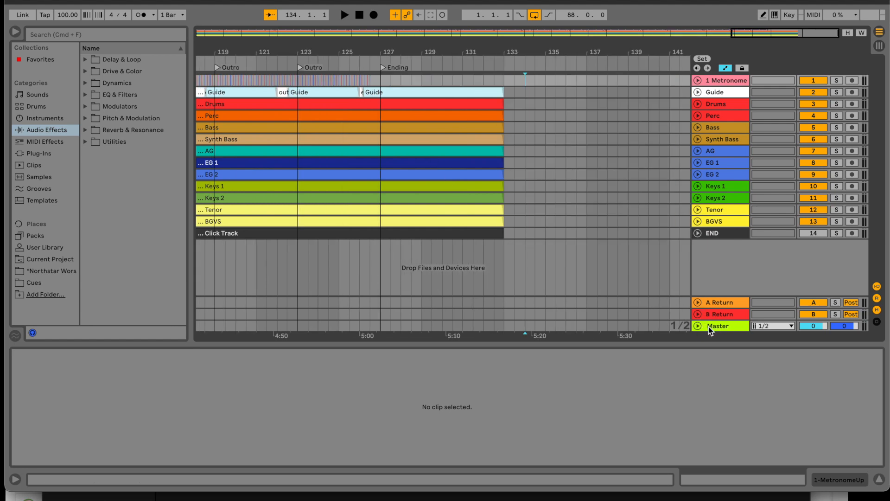
# Unfold the Master track's Song Tempo automation and add a 100 BPM breakpoint just after the clips end, shortly before bar 134.
pyautogui.click(697, 326)
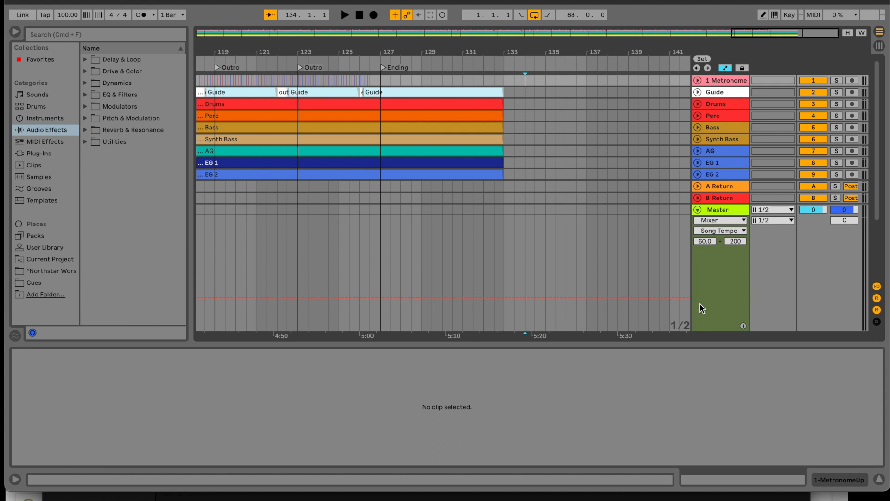
pyautogui.click(705, 292)
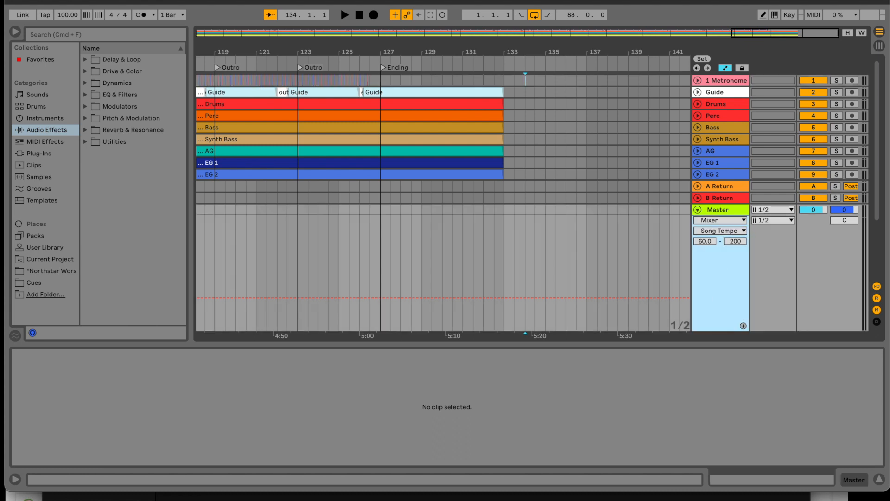
pyautogui.click(154, 1)
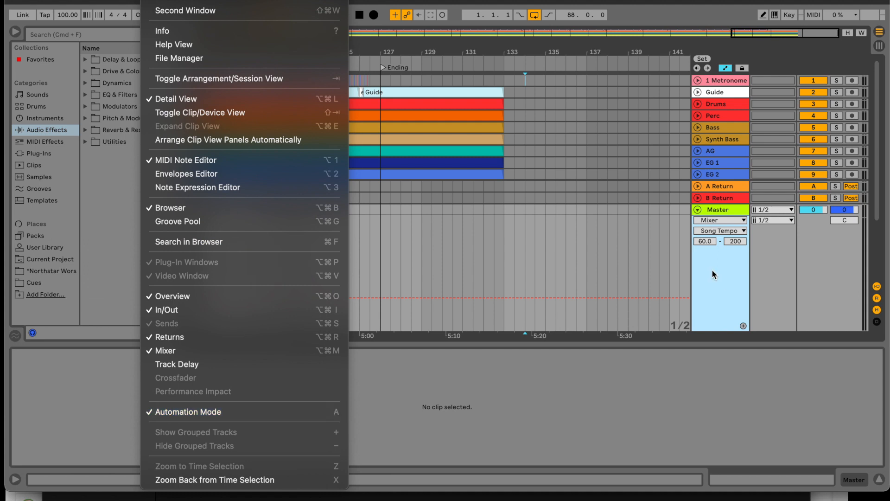
pyautogui.click(718, 259)
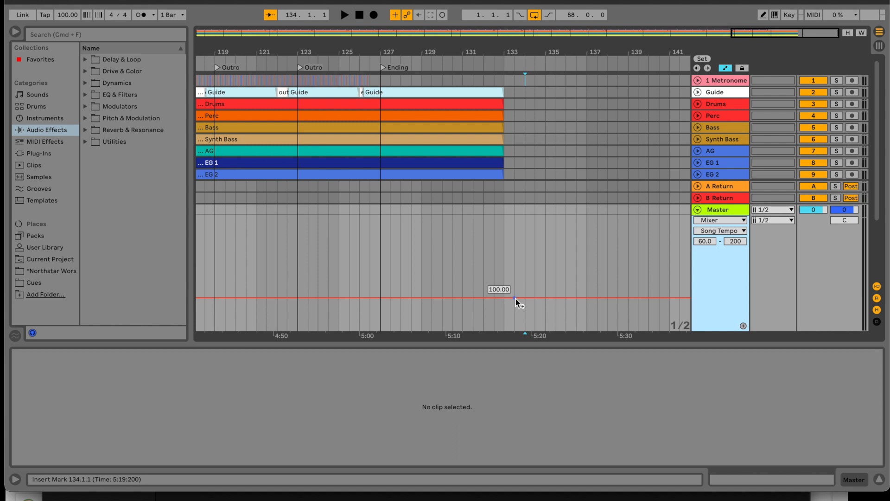
pyautogui.click(515, 299)
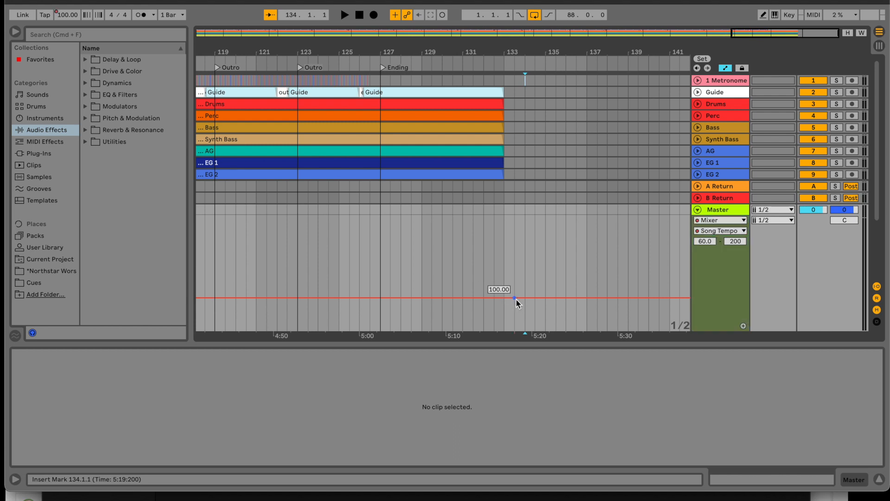
# Show the *Northstar Worship Files folder in the browser and check the next song in the Planning Center service order in Safari.
pyautogui.scroll(-5, 478, 157)
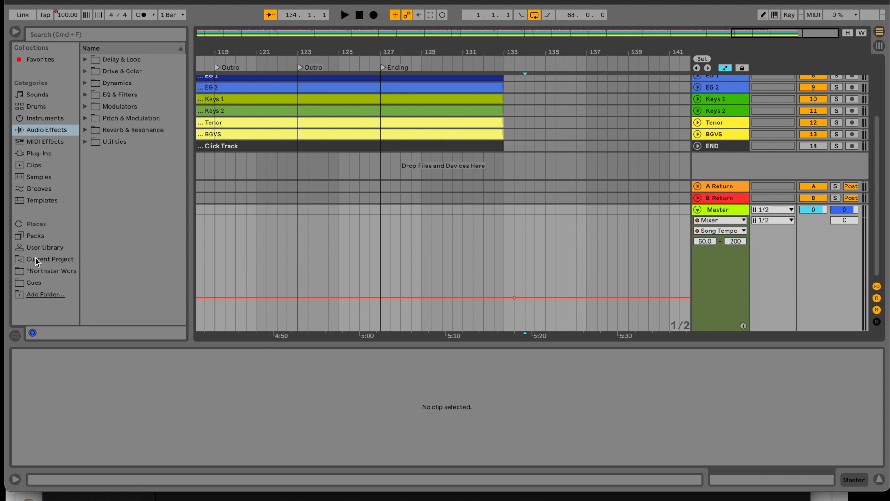
pyautogui.click(36, 271)
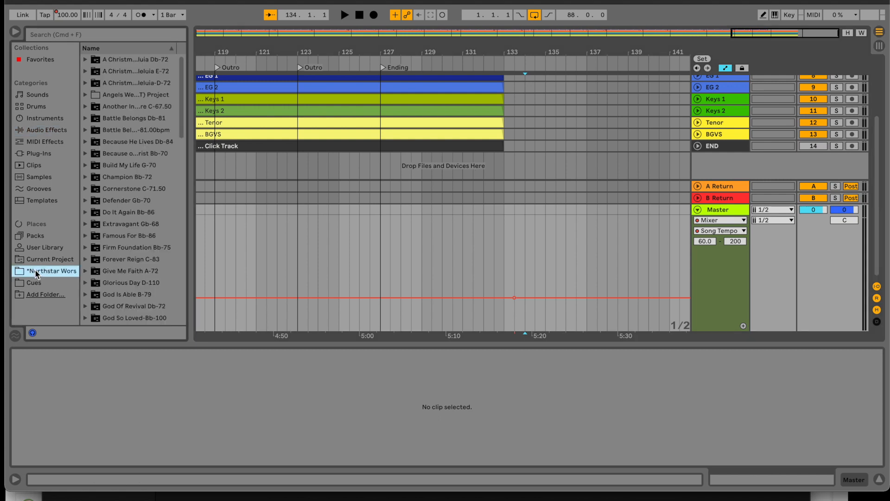
pyautogui.scroll(-5, 118, 89)
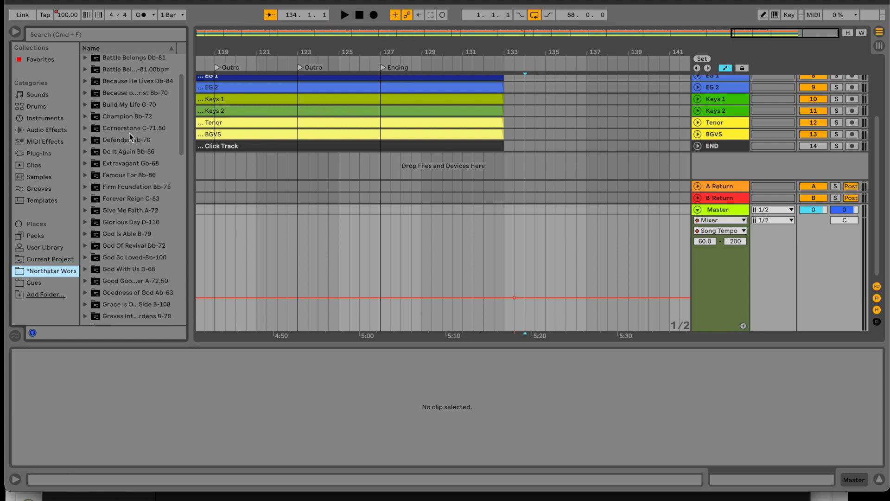
pyautogui.moveTo(278, 493)
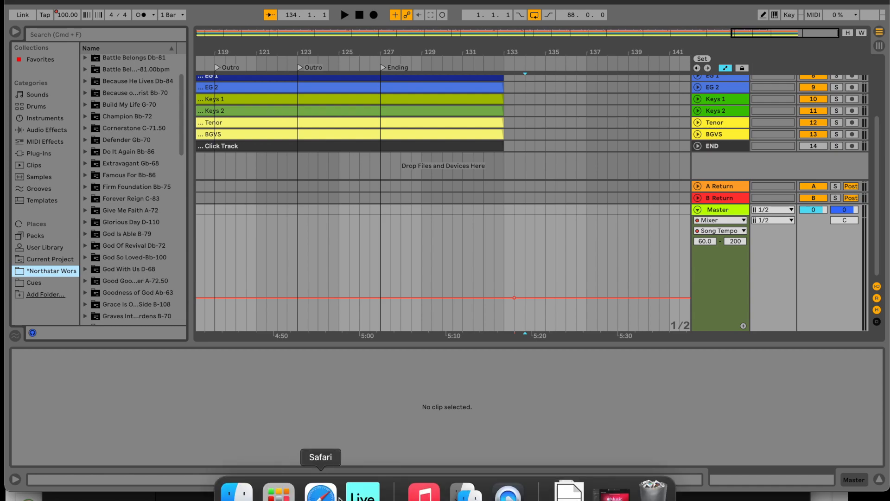
pyautogui.click(320, 492)
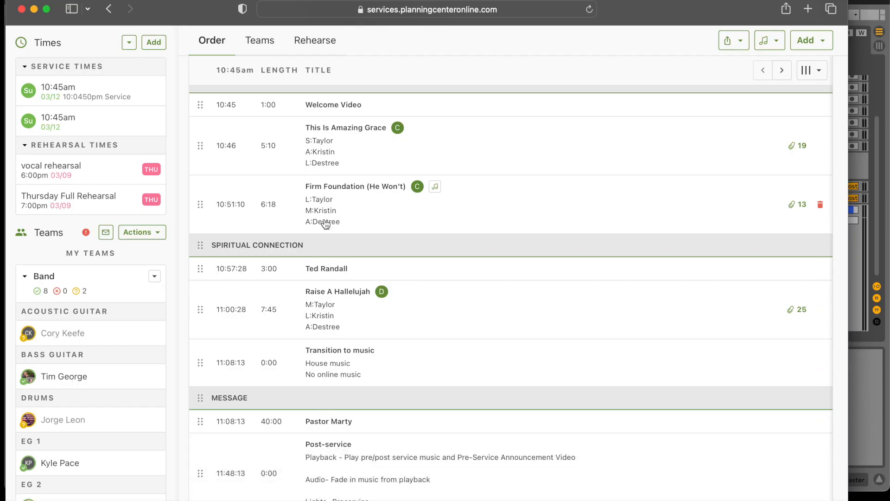
pyautogui.click(34, 10)
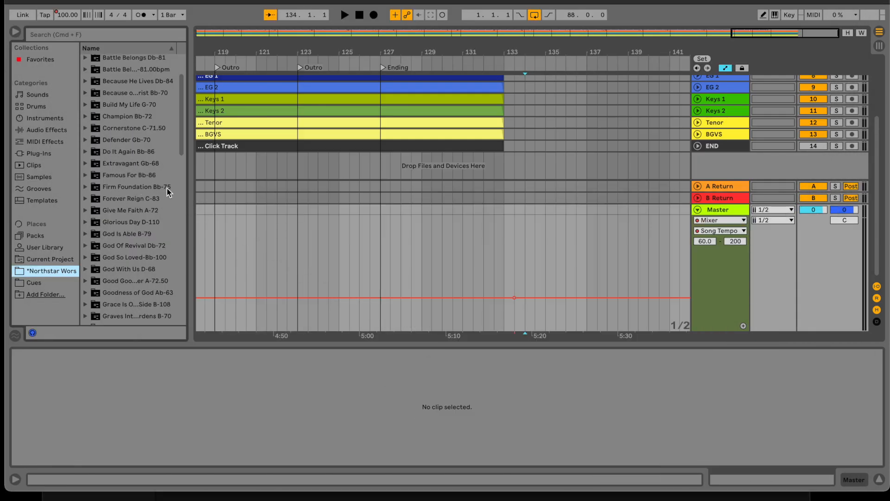
# Drop the song tempo to 75 BPM with a second breakpoint at bar 134, using 75 as the tempo range minimum.
pyautogui.click(520, 296)
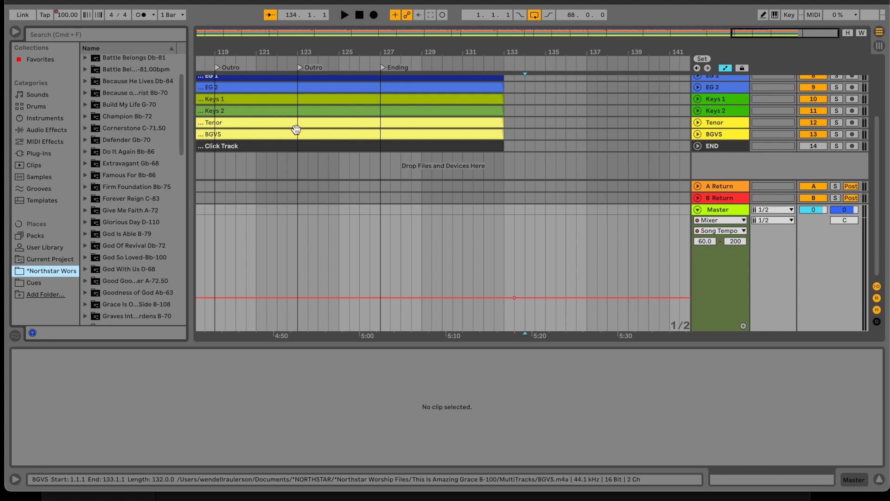
pyautogui.click(525, 297)
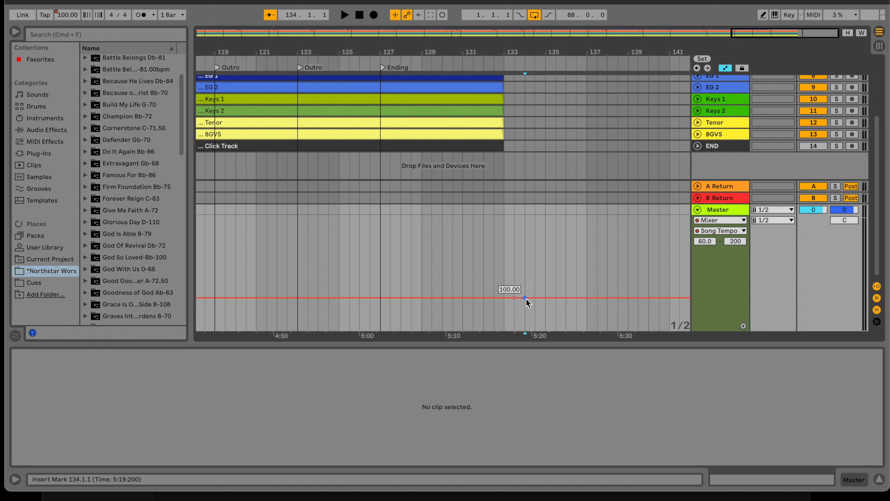
pyautogui.click(703, 242)
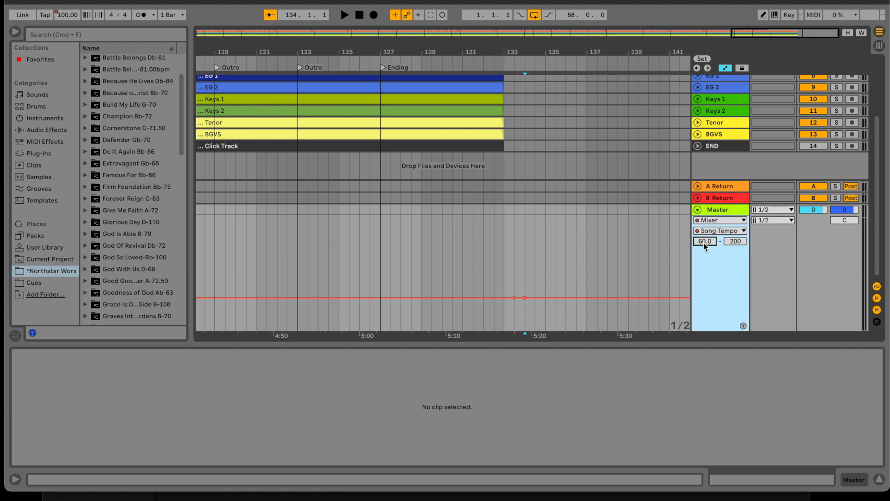
pyautogui.press('Return')
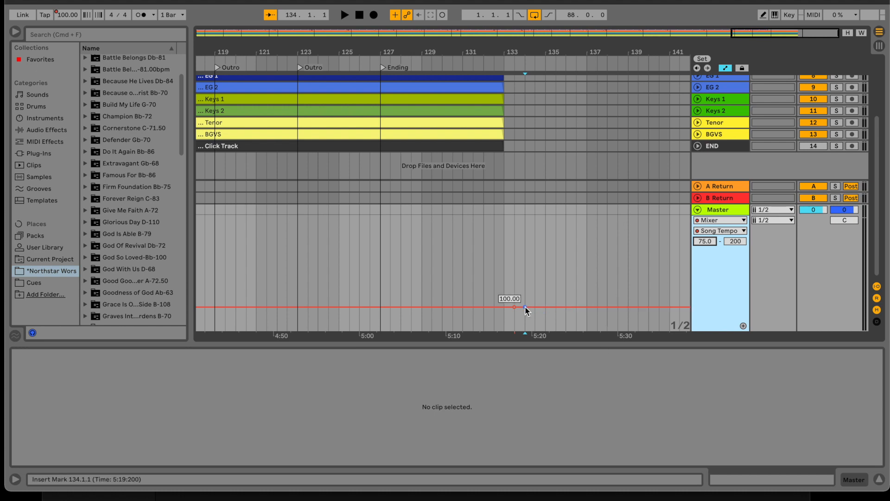
pyautogui.moveTo(525, 307); pyautogui.dragTo(526, 330)
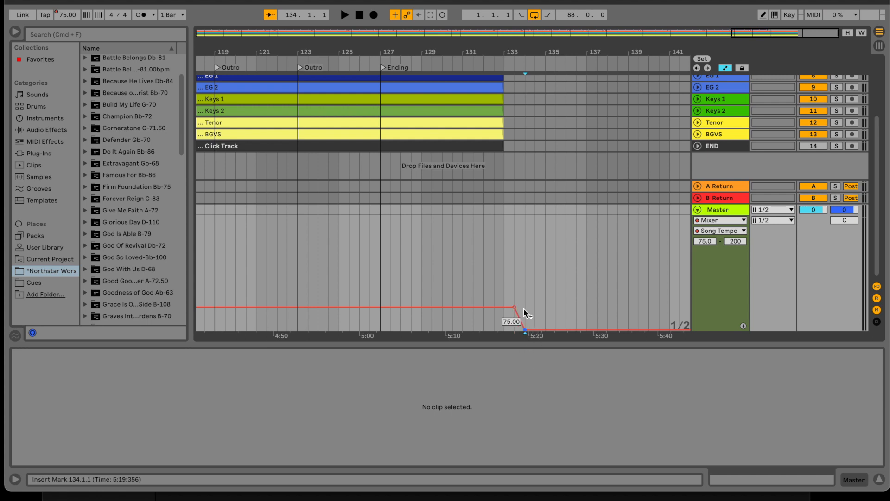
# Import MultiTrack.als from the Firm Foundation Bb-75 project into the empty area below the last track.
pyautogui.click(85, 188)
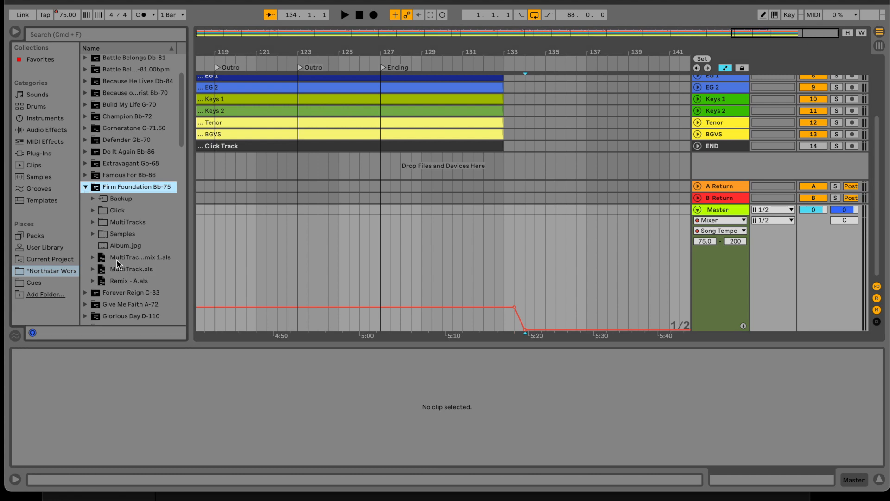
pyautogui.scroll(-3, 118, 245)
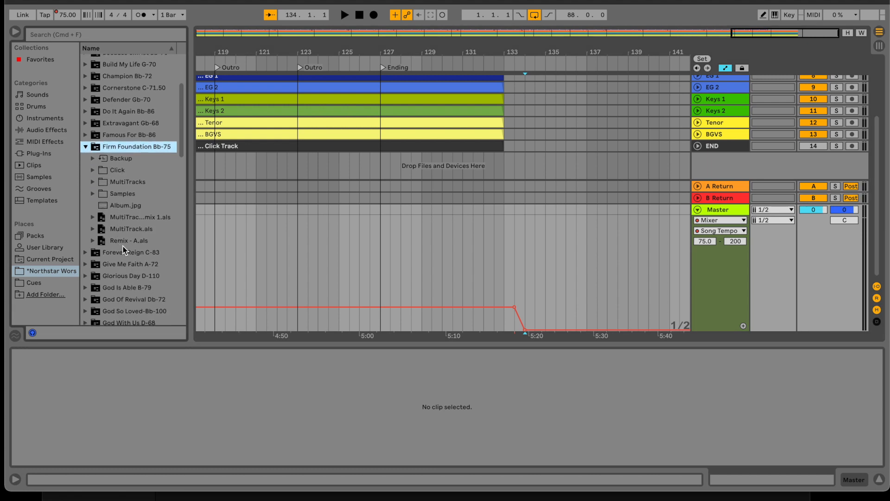
pyautogui.click(127, 229)
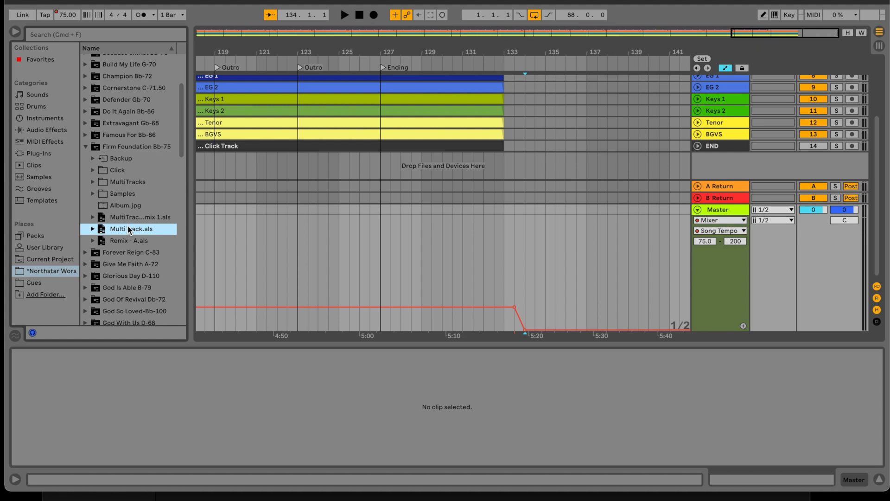
pyautogui.moveTo(128, 229); pyautogui.dragTo(214, 173)
pyautogui.moveTo(218, 166); pyautogui.dragTo(220, 167)
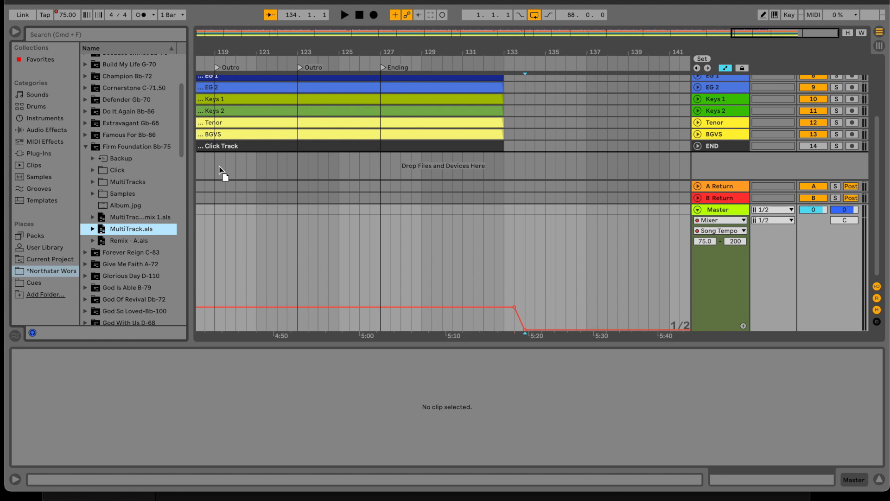
pyautogui.moveTo(220, 166); pyautogui.dragTo(219, 166)
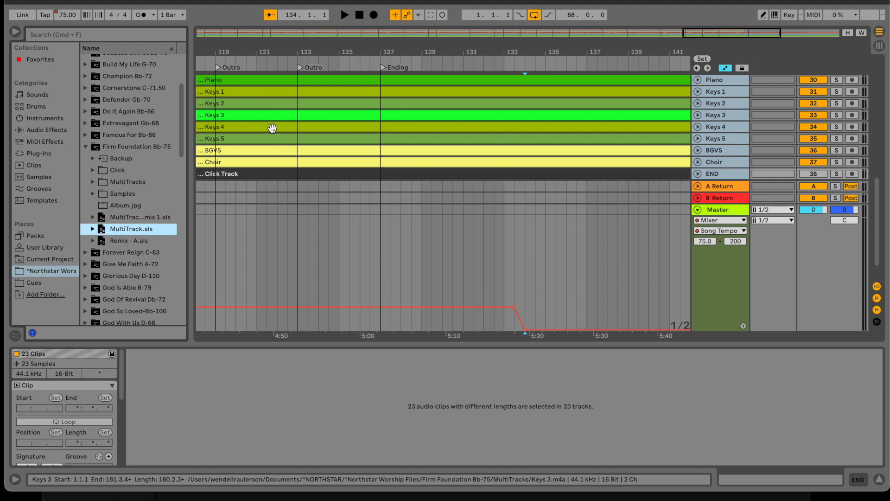
# Collapse the Master track and look over the imported Firm Foundation tracks beneath the first song's tracks.
pyautogui.scroll(-2, 249, 128)
pyautogui.hscroll(-6, 249, 129)
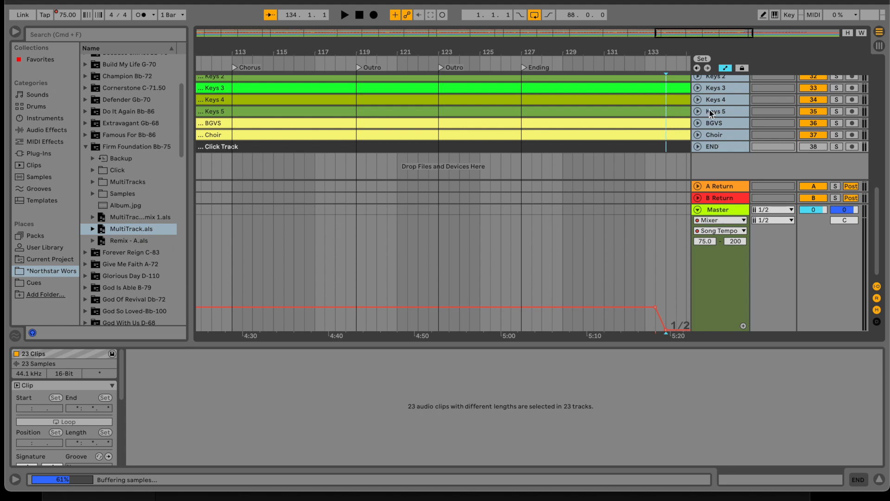
pyautogui.scroll(5, 709, 110)
pyautogui.scroll(4, 709, 110)
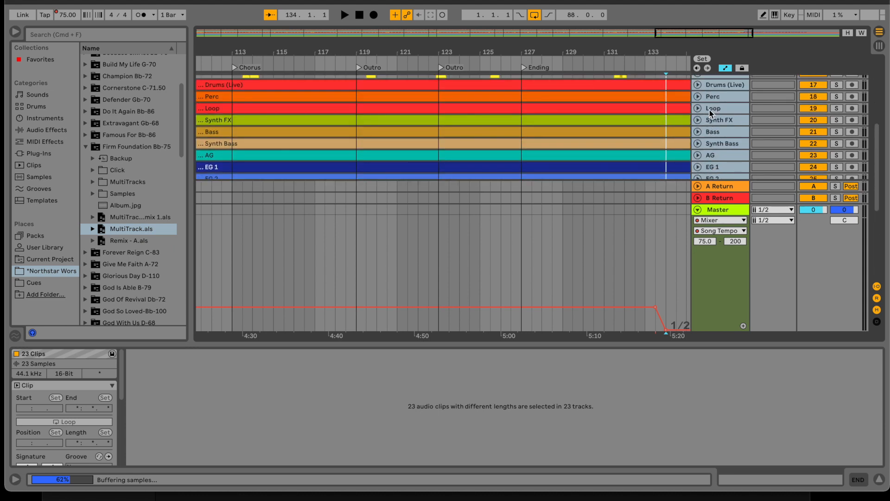
pyautogui.click(699, 210)
pyautogui.scroll(12, 804, 166)
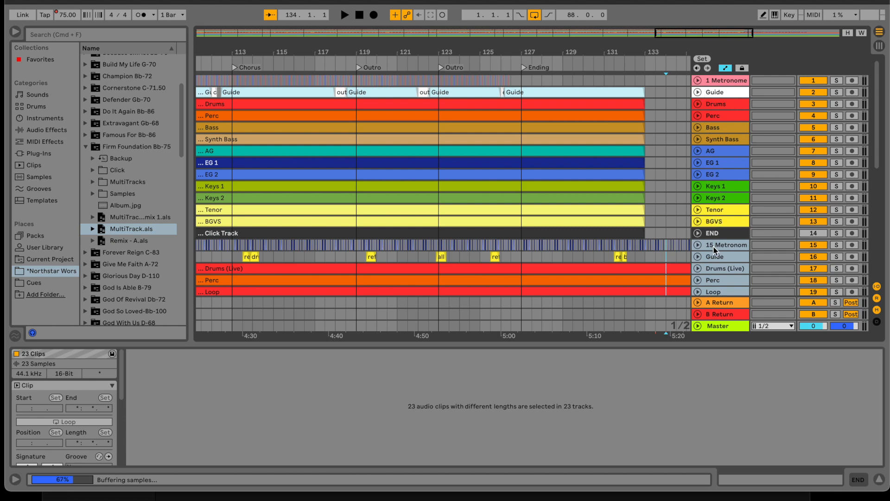
pyautogui.scroll(-14, 713, 246)
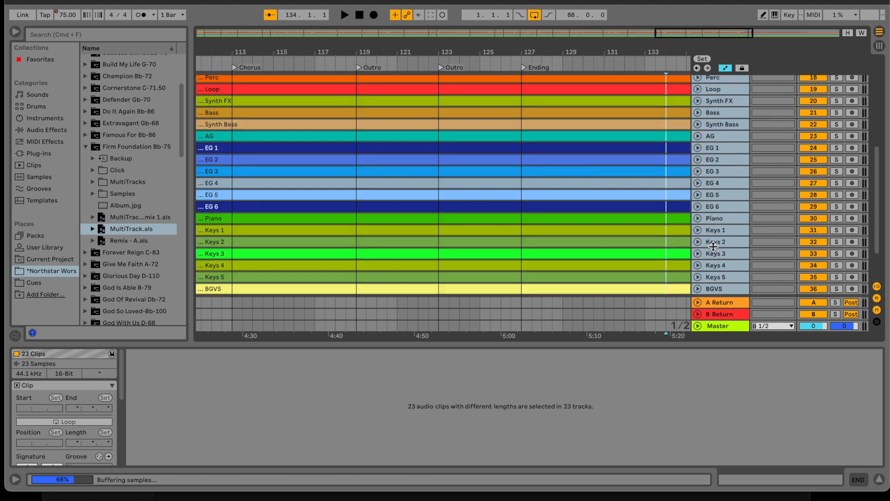
pyautogui.scroll(14, 713, 246)
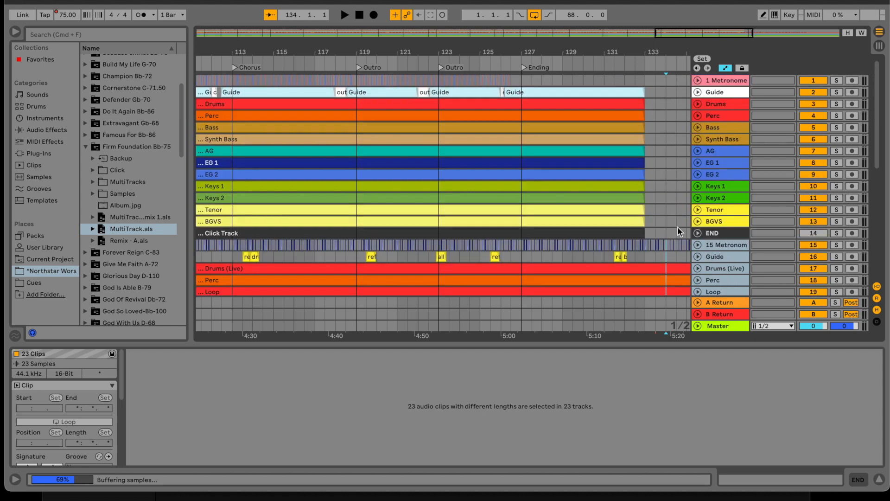
pyautogui.hscroll(-15, 287, 219)
pyautogui.scroll(-5, 286, 219)
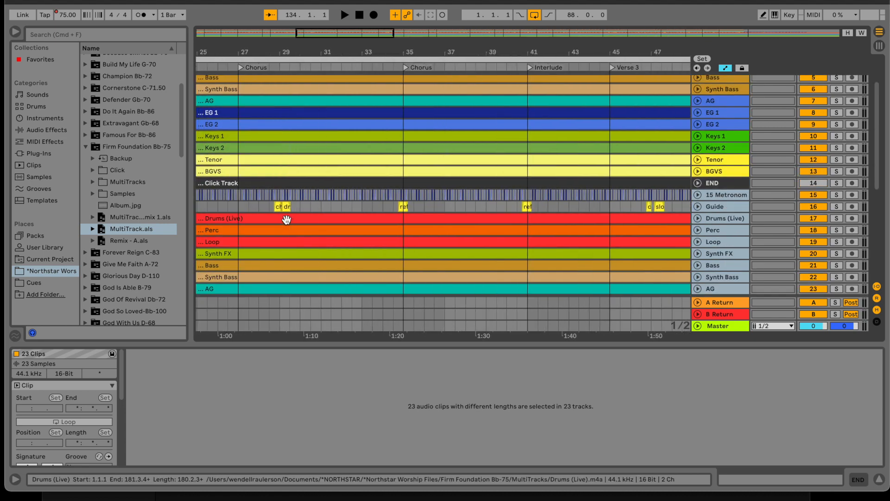
# Return to bar 1 of the arrangement and select the first click clip on the 15 Metronome track.
pyautogui.scroll(-1, 286, 220)
pyautogui.click(210, 57)
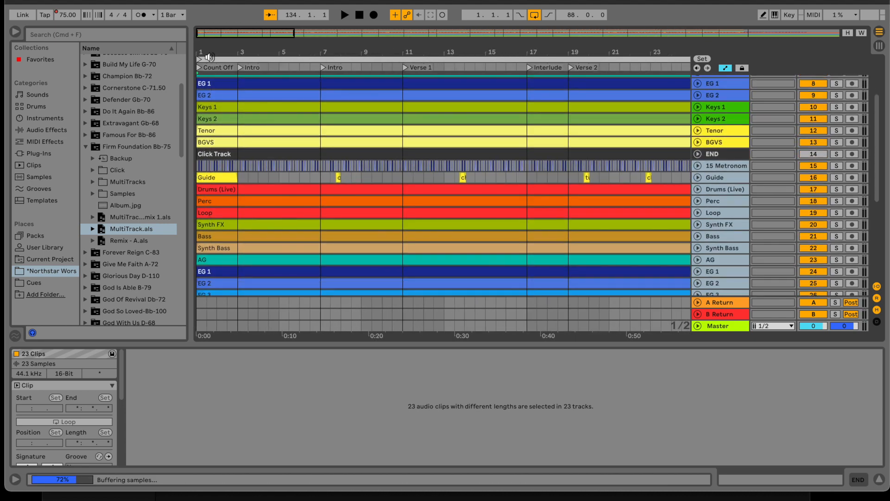
pyautogui.scroll(6, 202, 167)
pyautogui.hscroll(-2, 202, 168)
pyautogui.scroll(2, 203, 168)
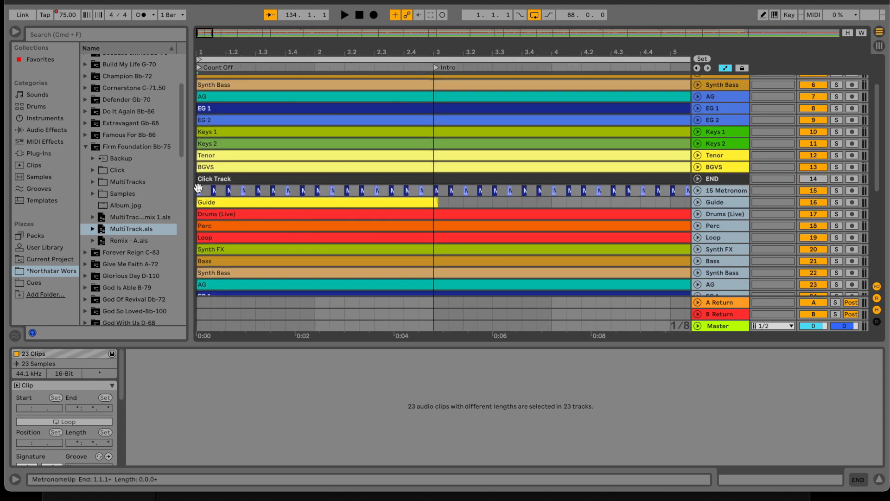
pyautogui.click(201, 191)
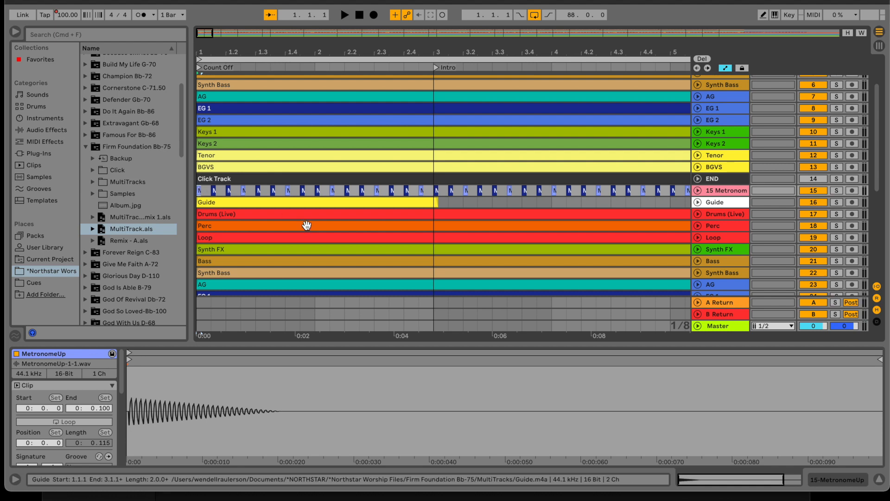
# Try to extend the selection from the first click clip along the metronome track and down across the imported Firm Foundation tracks.
pyautogui.hotkey('shift', 'Right')
pyautogui.hotkey('shift', 'Right')
pyautogui.hotkey('shift', 'Right')
pyautogui.hotkey('shift', 'Right')
pyautogui.hotkey('shift', 'Right')
pyautogui.hotkey('shift', 'Right')
pyautogui.hotkey('shift', 'Right')
pyautogui.hotkey('shift', 'Right')
pyautogui.hotkey('shift', 'Right')
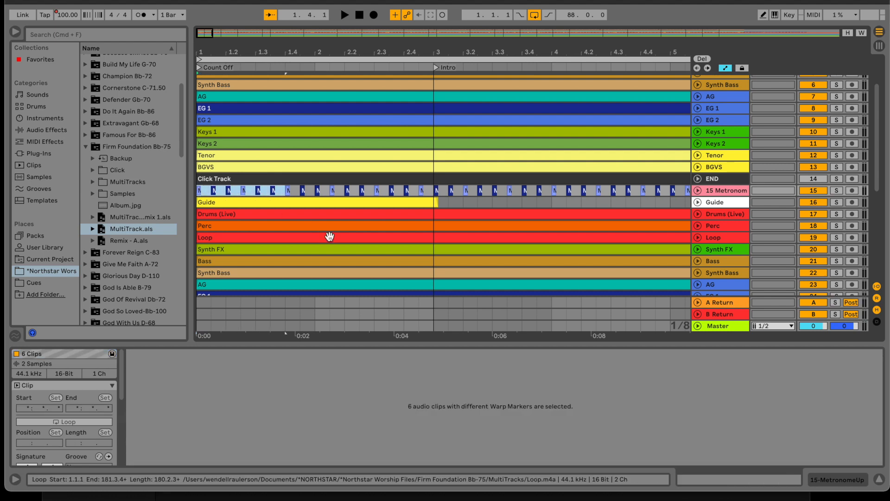
pyautogui.hotkey('shift', 'Down')
pyautogui.hotkey('shift', 'Down')
pyautogui.hotkey('shift', 'Down')
pyautogui.hotkey('shift', 'Down')
pyautogui.hotkey('shift', 'Down')
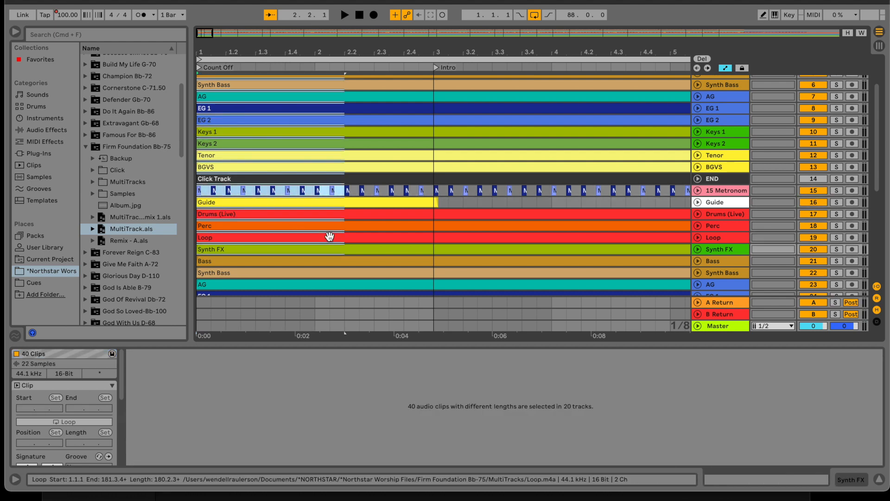
pyautogui.click(431, 225)
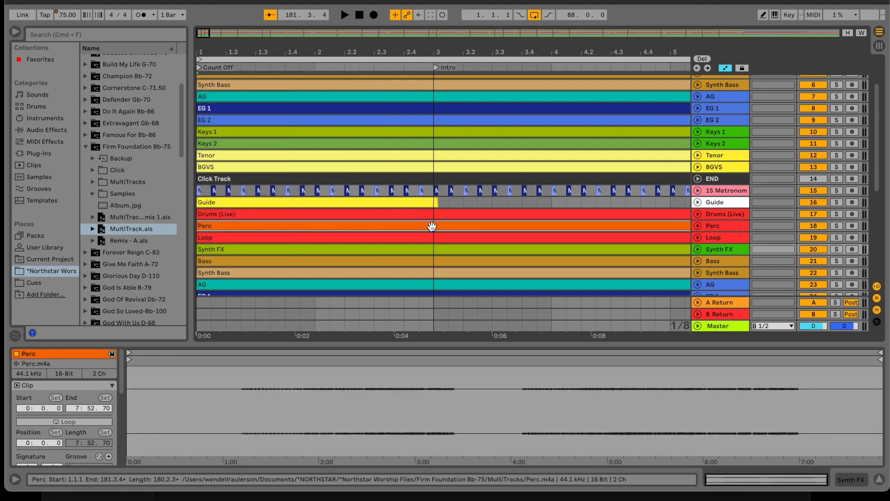
# Reselect the first click clip at bar 1 and extend the selection over the following metronome clips.
pyautogui.click(199, 191)
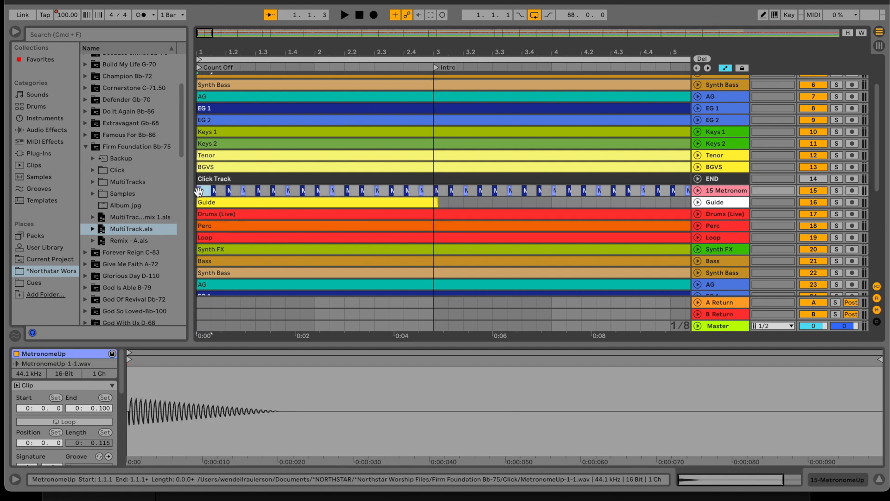
pyautogui.hotkey('shift', 'Right')
pyautogui.hotkey('shift', 'Right')
pyautogui.hotkey('shift', 'Right')
pyautogui.hotkey('shift', 'Right')
pyautogui.hotkey('shift', 'Right')
pyautogui.hotkey('shift', 'Right')
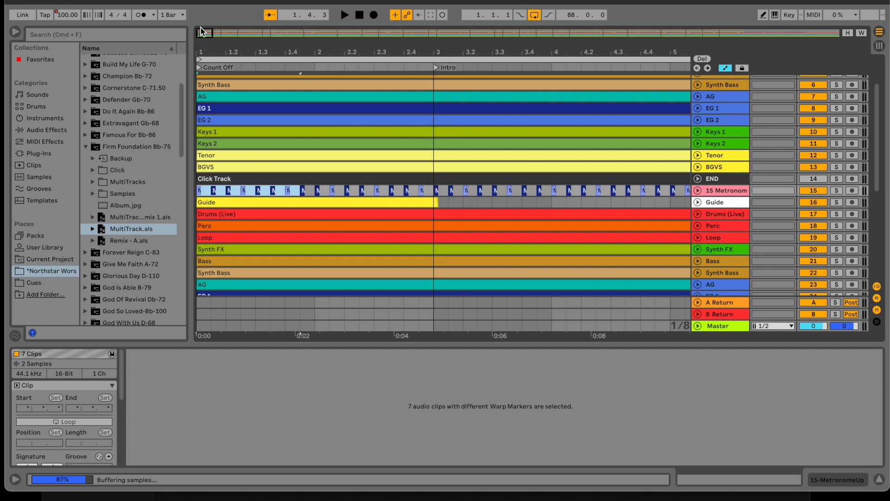
# Play the arrangement from about bar 155 with the sound muted, advancing toward the end of Firm Foundation.
pyautogui.click(832, 33)
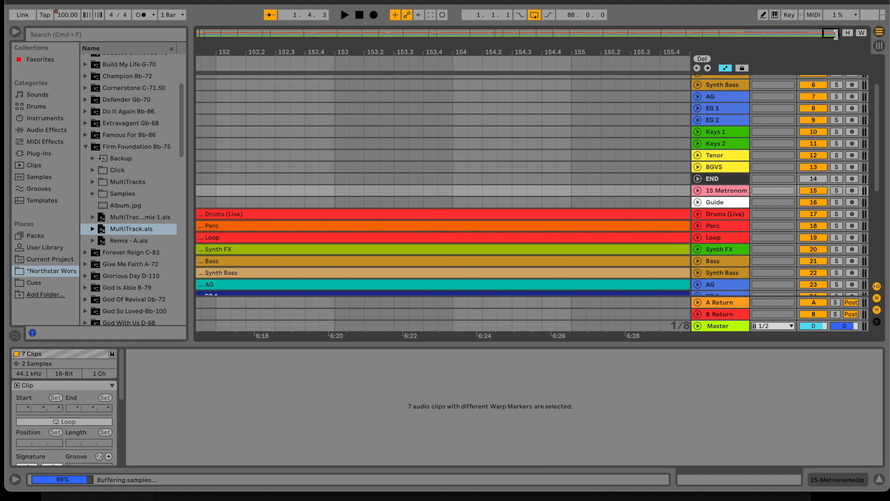
pyautogui.click(685, 64)
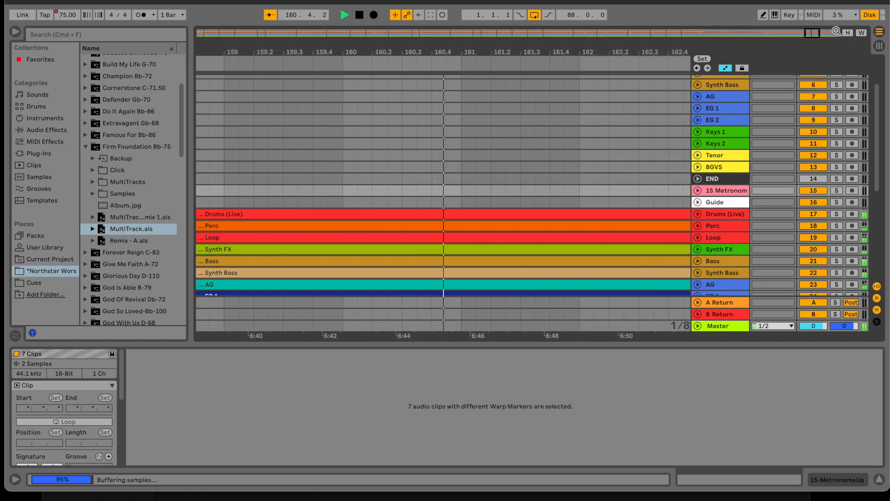
pyautogui.press('XF86AudioMute')
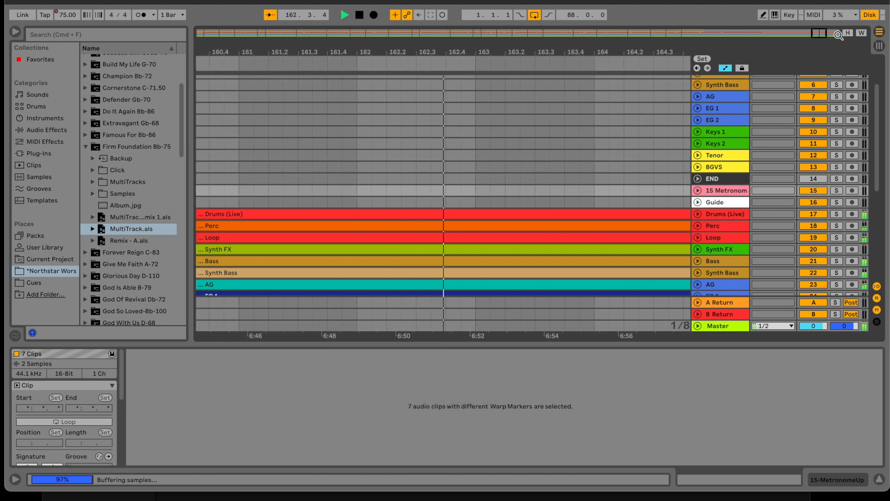
pyautogui.press('space')
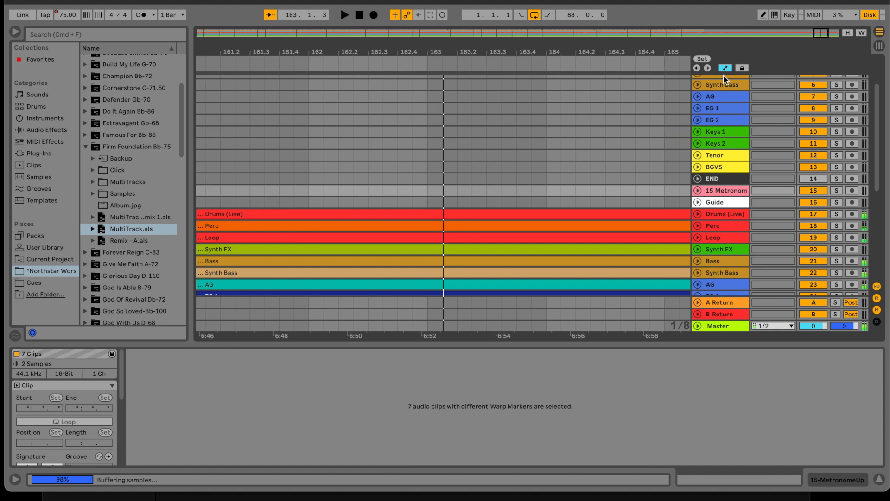
pyautogui.click(687, 63)
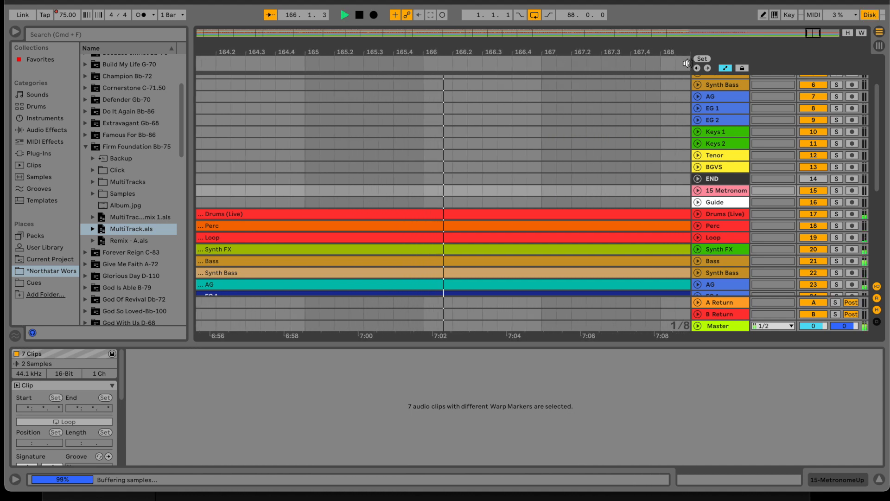
pyautogui.press('space')
pyautogui.click(690, 85)
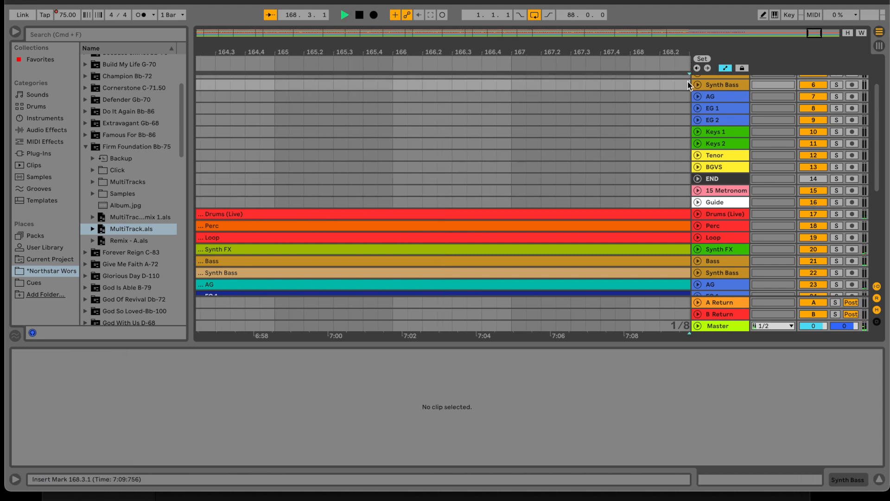
# Find where the imported Firm Foundation clips end in the arrangement.
pyautogui.press('Home')
pyautogui.press('space')
pyautogui.press('space')
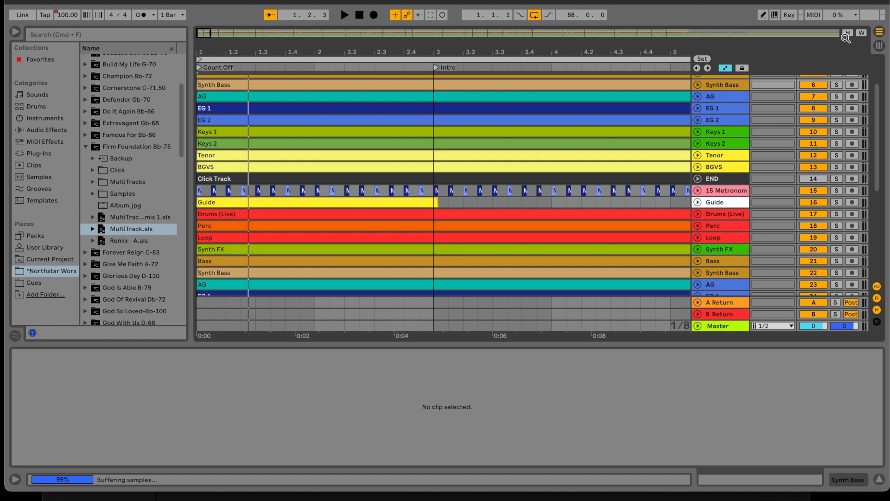
pyautogui.click(839, 35)
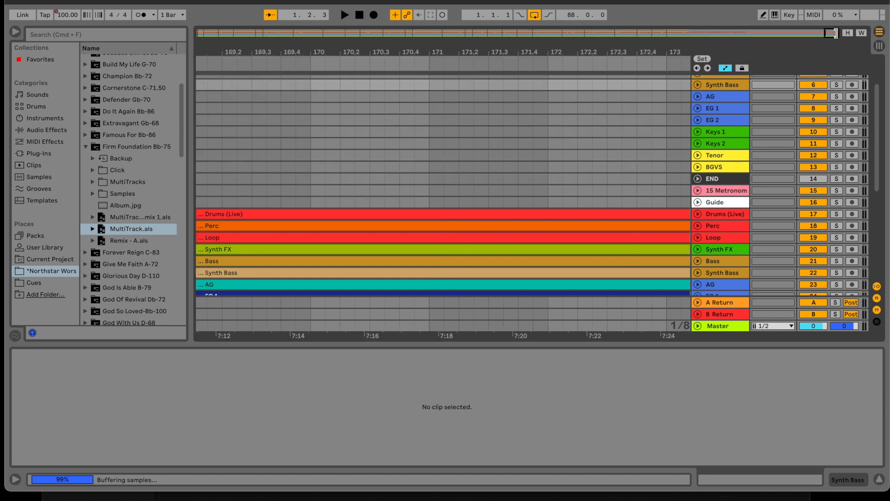
pyautogui.click(688, 87)
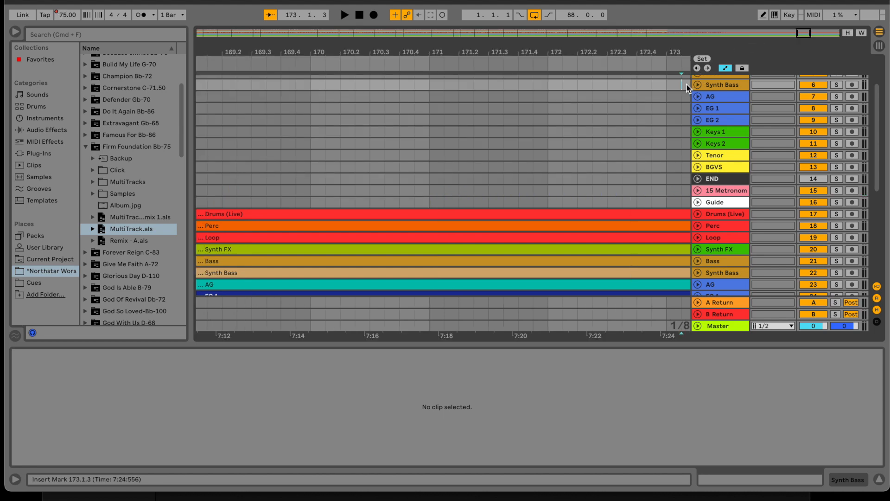
pyautogui.press('Home')
pyautogui.press('space')
pyautogui.press('space')
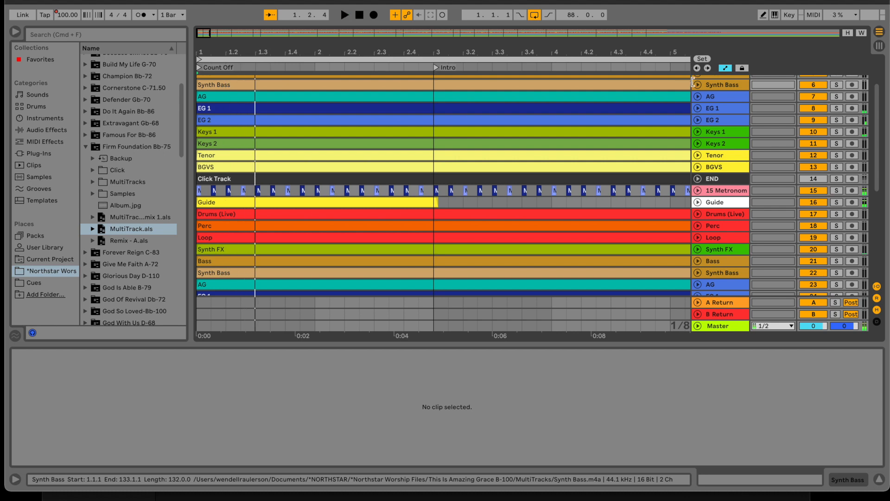
pyautogui.click(840, 33)
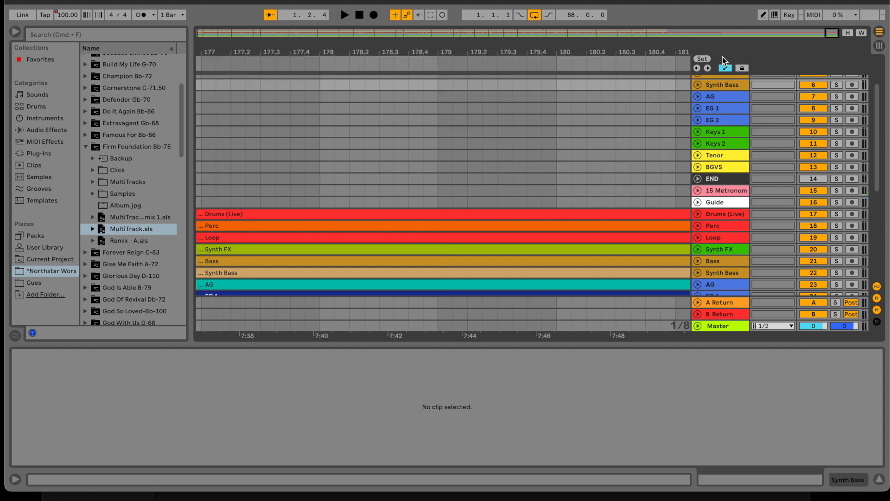
pyautogui.click(687, 64)
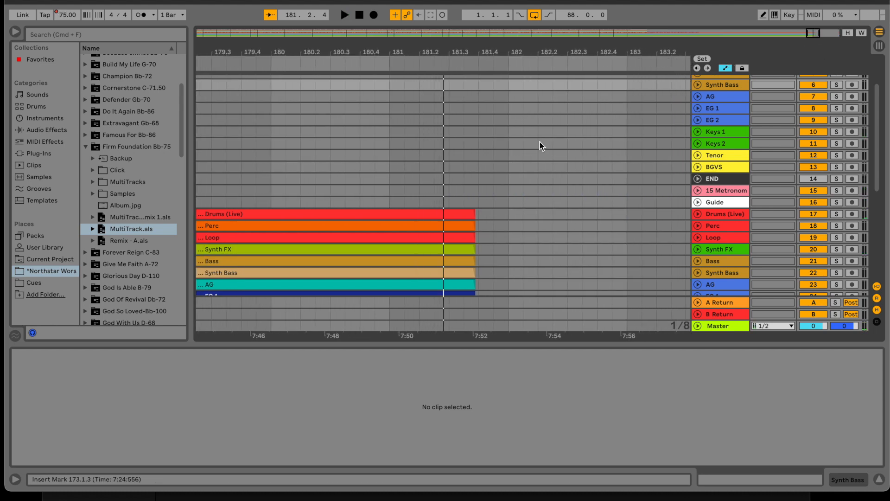
pyautogui.scroll(-5, 483, 228)
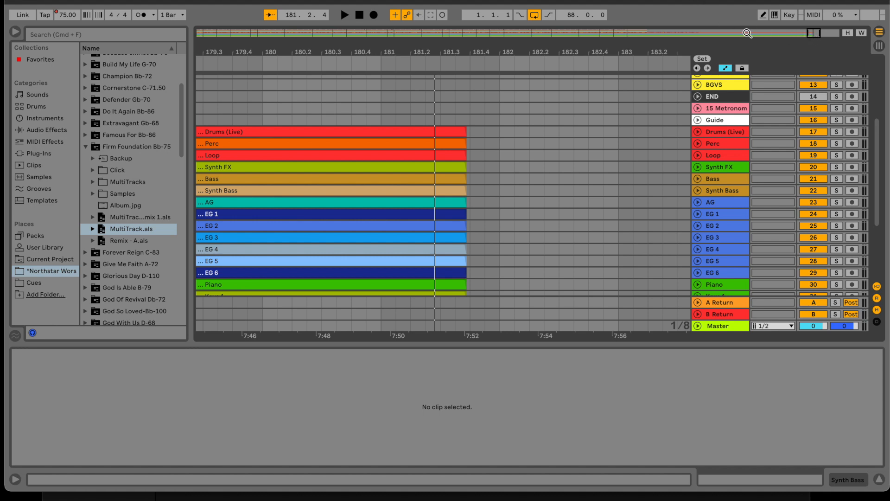
# Select the click clips on the 15 Metronome track from bar 1 up to position 2.2.3.
pyautogui.click(199, 36)
pyautogui.click(380, 107)
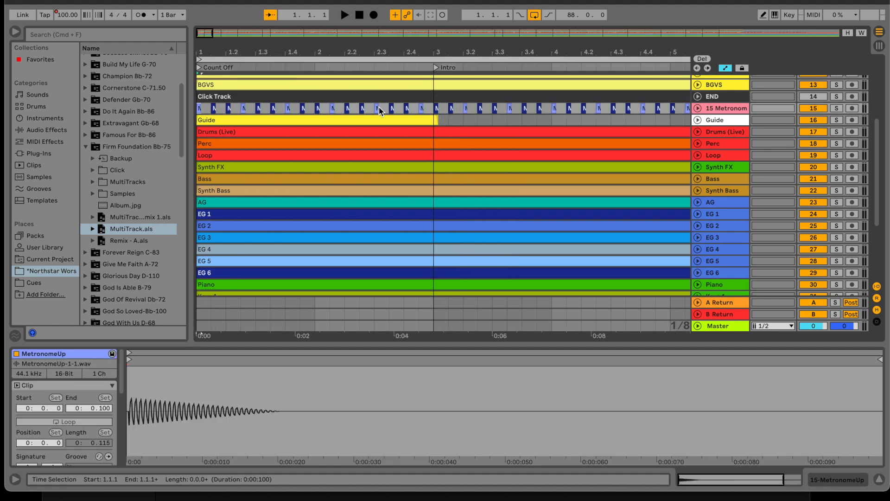
pyautogui.hotkey('shift', 'Right')
pyautogui.hotkey('shift', 'Right')
pyautogui.hotkey('shift', 'Right')
pyautogui.hotkey('shift', 'Right')
pyautogui.hotkey('shift', 'Right')
pyautogui.hotkey('shift', 'Right')
pyautogui.hotkey('shift', 'Right')
pyautogui.hotkey('shift', 'Right')
pyautogui.hotkey('shift', 'Right')
pyautogui.hotkey('shift', 'Right')
pyautogui.hotkey('shift', 'Right')
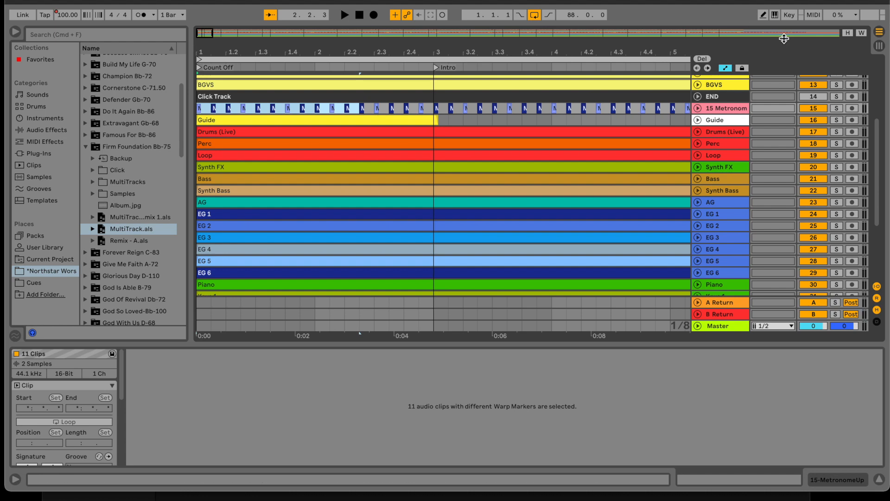
# Play through the last part of Firm Foundation to bring the end of its clips into view.
pyautogui.click(831, 33)
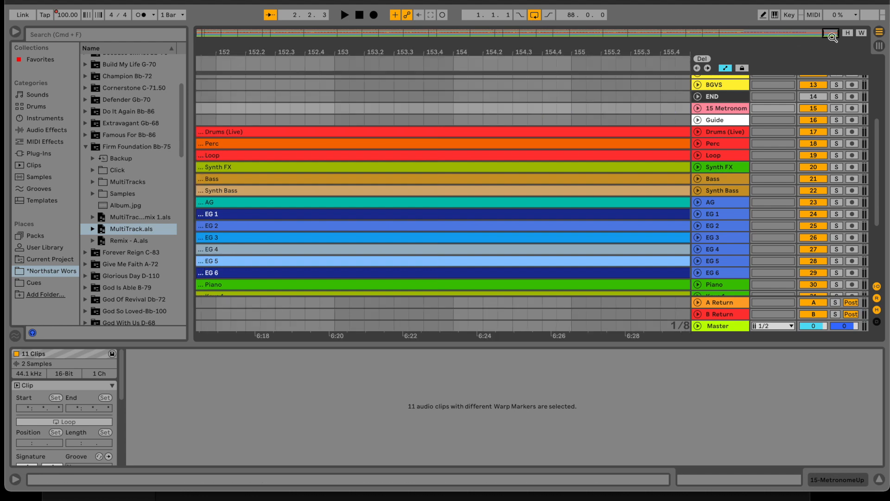
pyautogui.scroll(-1, 669, 104)
pyautogui.click(685, 65)
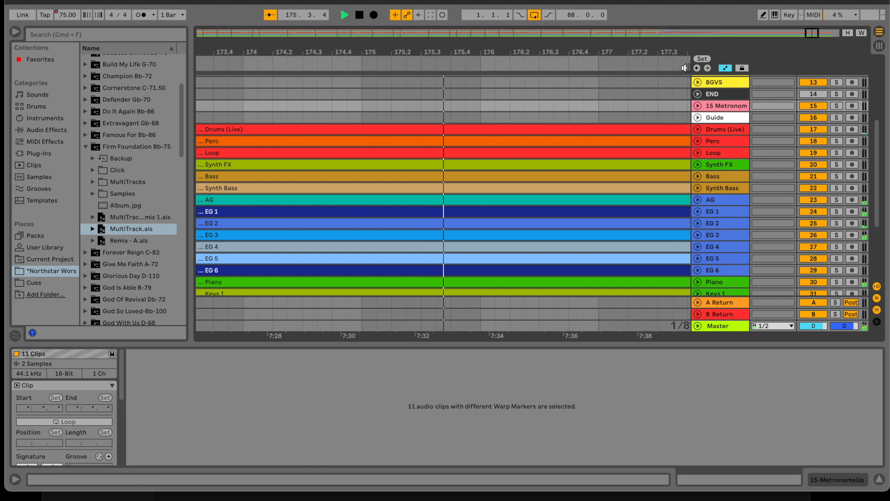
pyautogui.press('space')
# Select the range from 180.1.3 to 181.4.3 across all tracks between the two END tracks, and clear that selection.
pyautogui.click(687, 92)
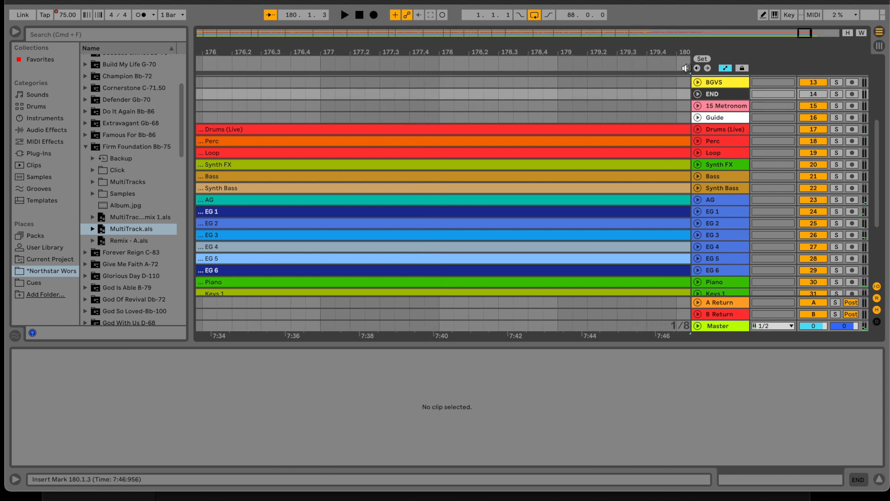
pyautogui.press('space')
pyautogui.press('space')
pyautogui.scroll(-5, 657, 199)
pyautogui.hscroll(2, 658, 199)
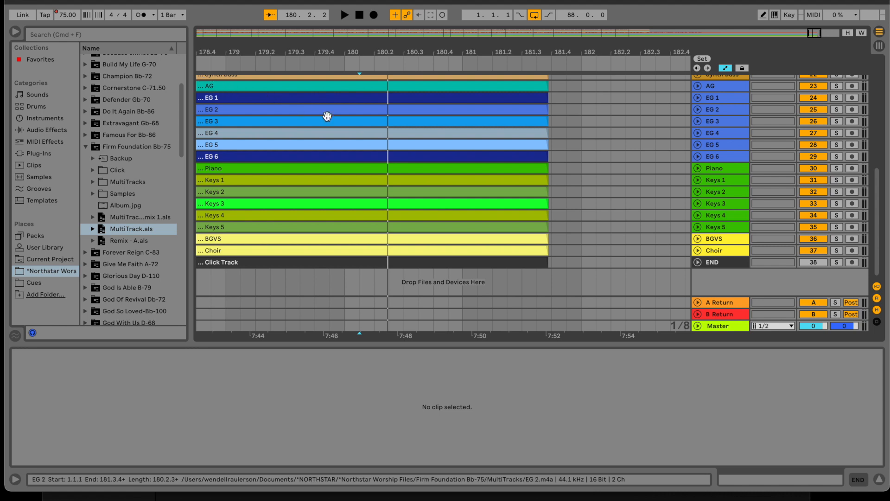
pyautogui.keyDown('shift'); pyautogui.click(563, 263); pyautogui.keyUp('shift')
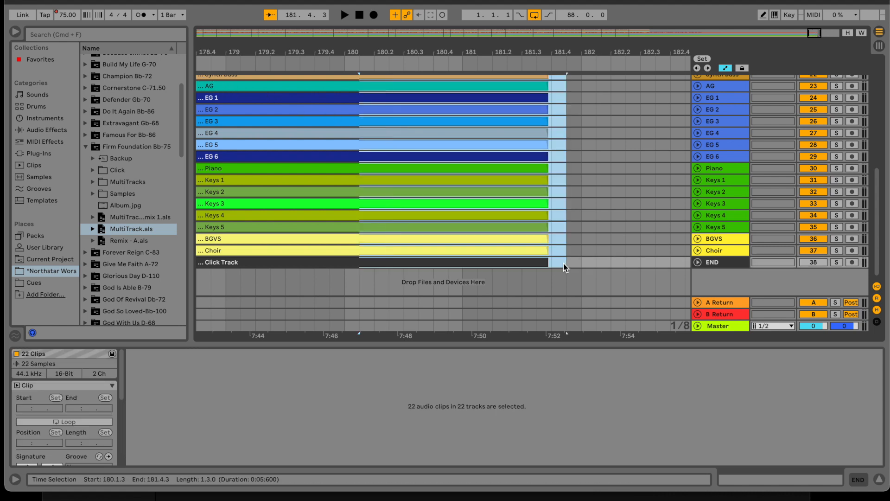
pyautogui.scroll(10, 494, 163)
pyautogui.hscroll(-2, 494, 162)
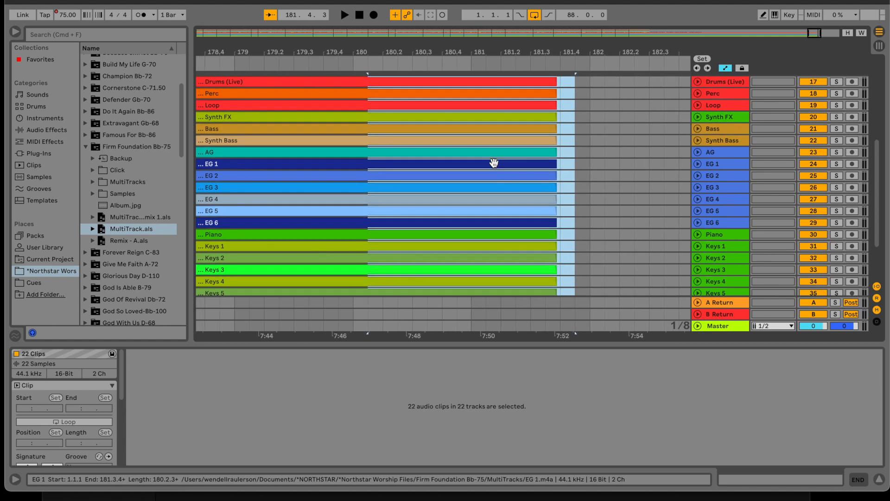
pyautogui.scroll(1, 494, 163)
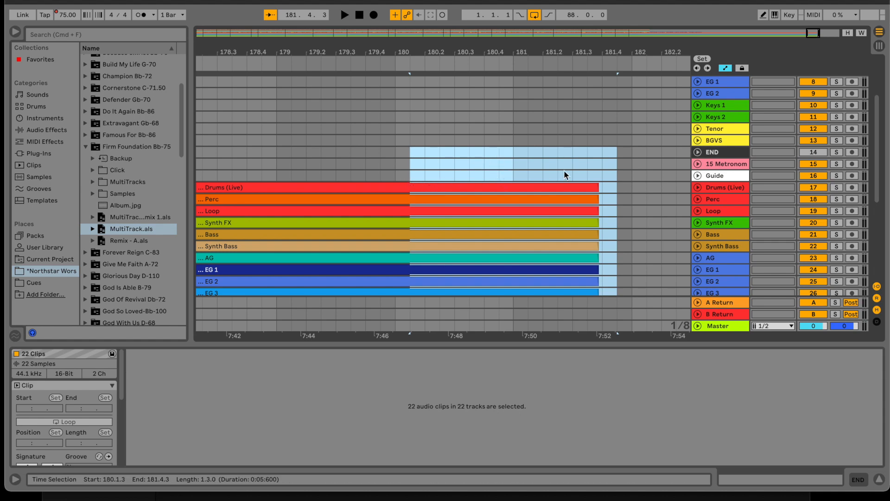
pyautogui.click(626, 179)
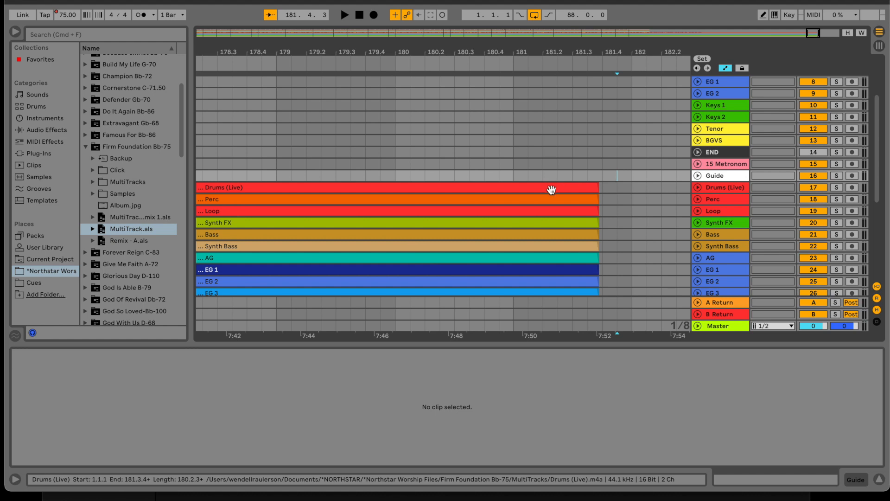
# Add a locator named HERE at bar 183, just past the end of the Firm Foundation clips.
pyautogui.hscroll(-5, 551, 187)
pyautogui.scroll(-1, 550, 187)
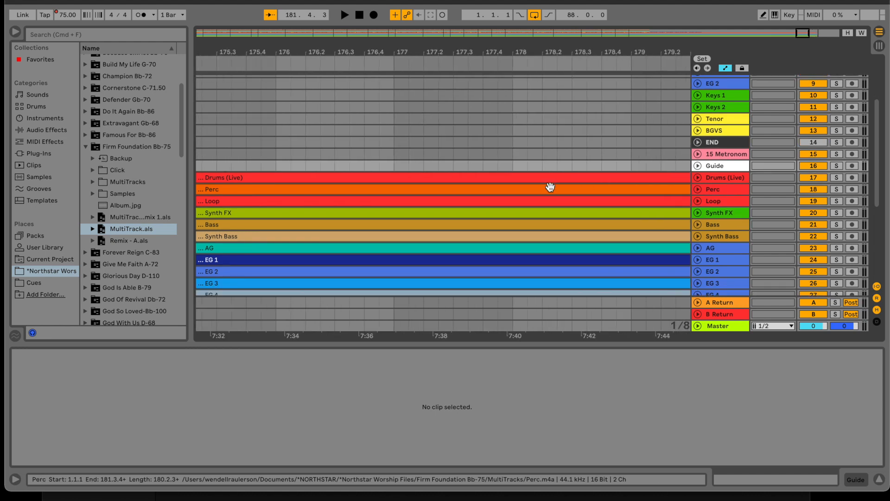
pyautogui.hscroll(7, 550, 187)
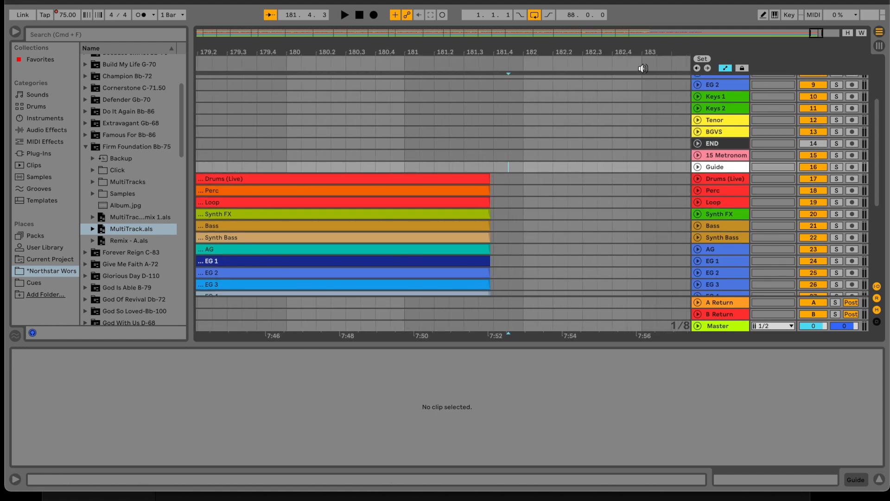
pyautogui.rightClick(641, 64)
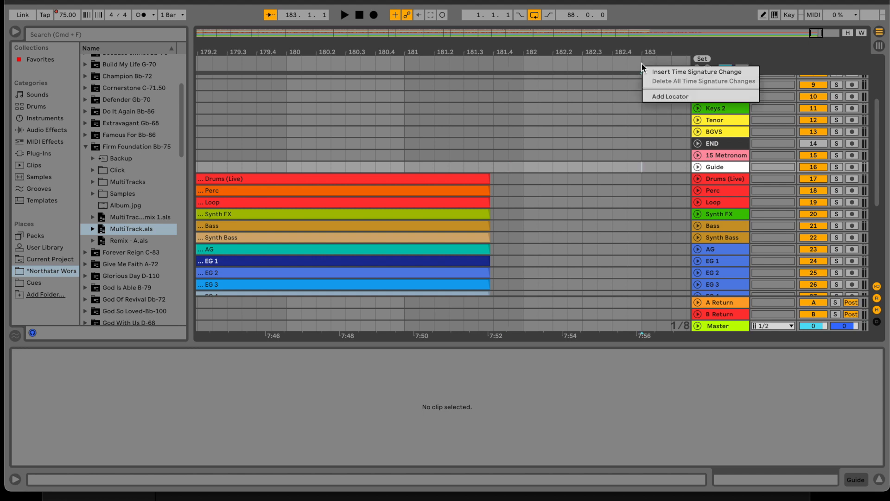
pyautogui.click(662, 94)
pyautogui.write('HERE')
pyautogui.press('BackSpace')
pyautogui.write('RE')
pyautogui.press('Return')
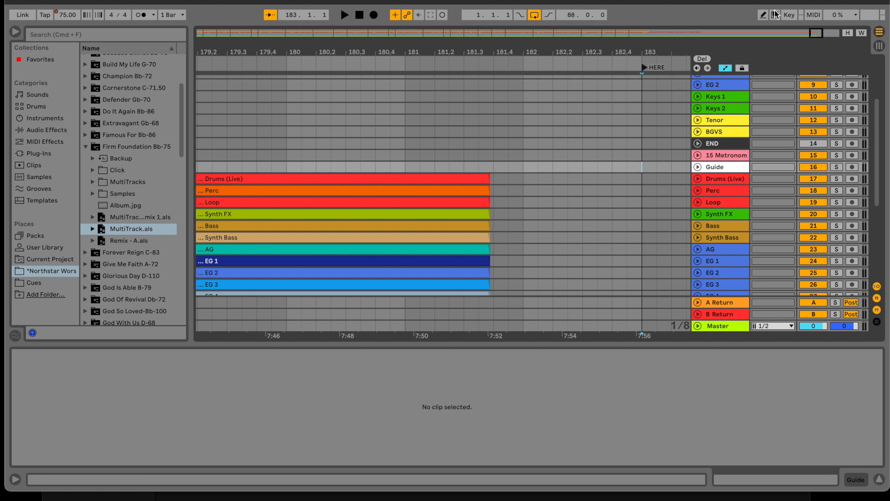
# Cut all Firm Foundation clips from bar 1 to 181.4.3, from the 15 Metronome track through the last END track.
pyautogui.click(199, 37)
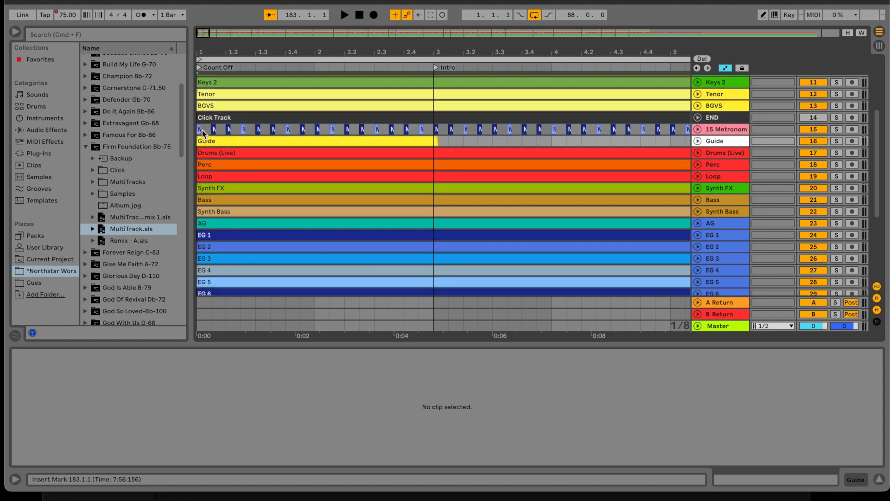
pyautogui.click(202, 131)
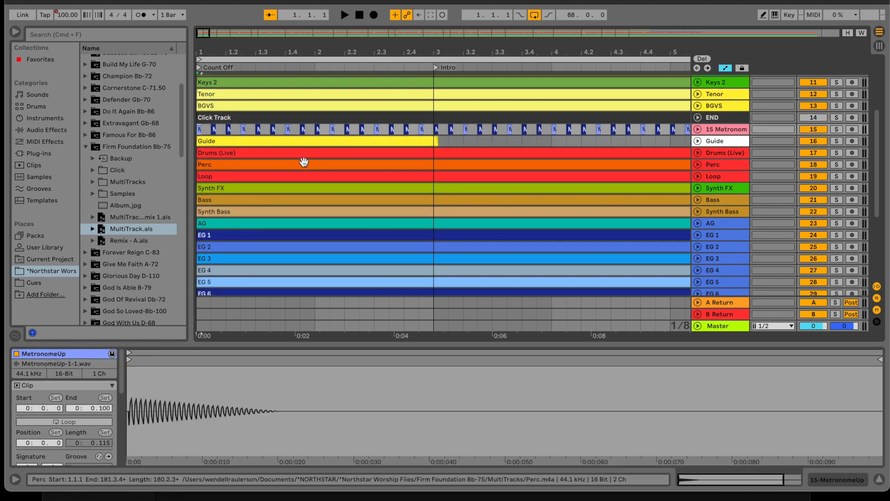
pyautogui.hotkey('shift', 'Right')
pyautogui.hotkey('shift', 'Right')
pyautogui.hotkey('shift', 'Right')
pyautogui.hotkey('shift', 'Right')
pyautogui.hotkey('shift', 'Right')
pyautogui.hotkey('shift', 'Right')
pyautogui.hotkey('shift', 'Right')
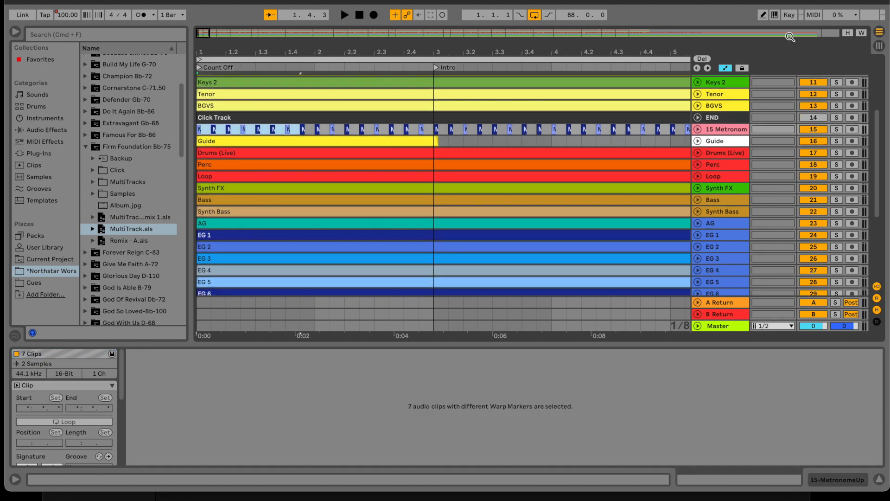
pyautogui.click(820, 37)
pyautogui.scroll(-6, 625, 163)
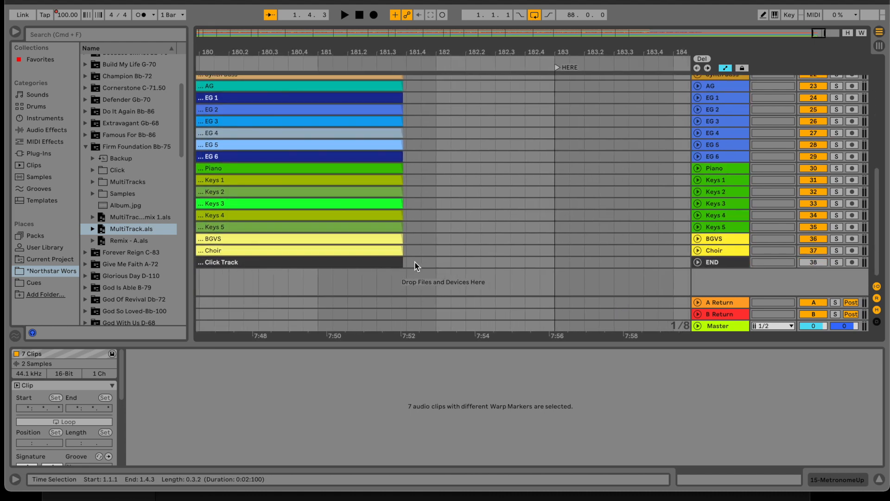
pyautogui.press('super+a')
pyautogui.press('z')
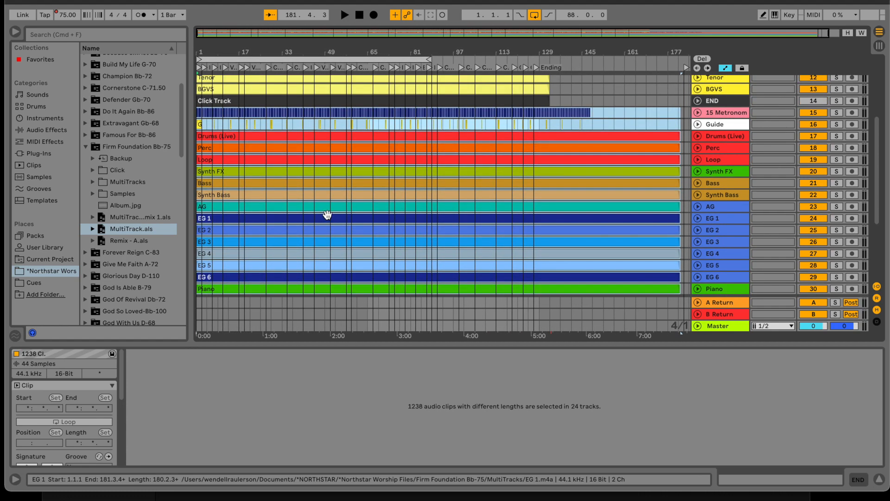
pyautogui.scroll(-5, 275, 159)
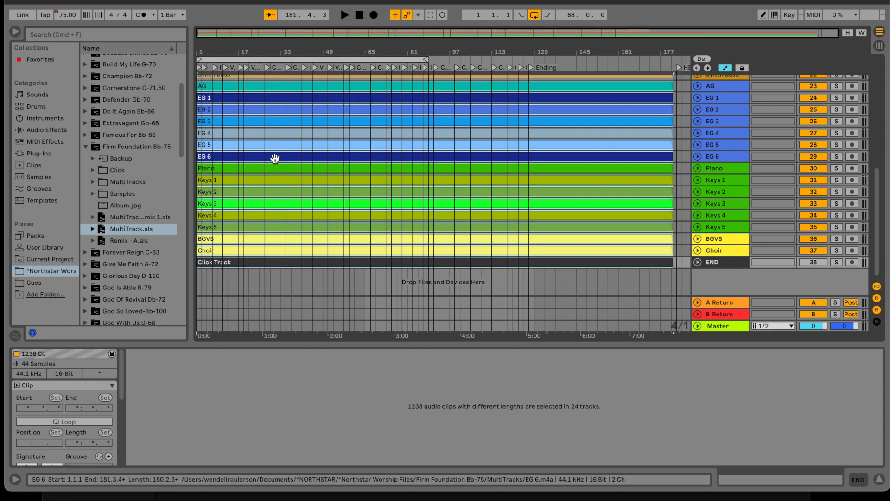
pyautogui.scroll(3, 275, 158)
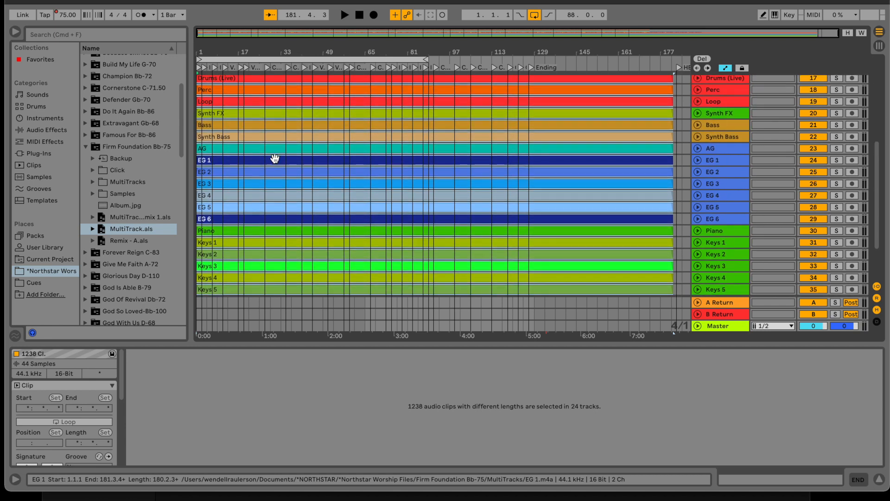
pyautogui.press('Delete')
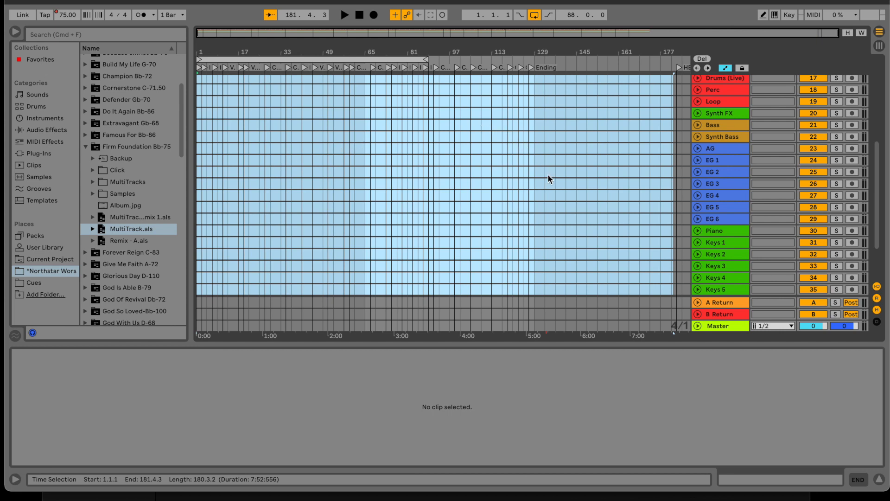
# Show the Master track's Song Tempo automation and examine the tempo drop between bars 133 and 134.
pyautogui.click(698, 326)
pyautogui.scroll(10, 552, 260)
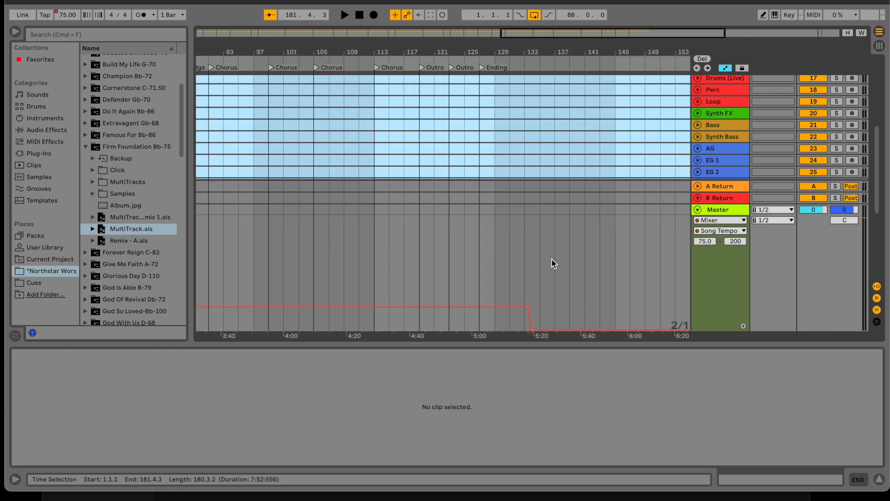
pyautogui.moveTo(447, 328)
pyautogui.moveTo(390, 306)
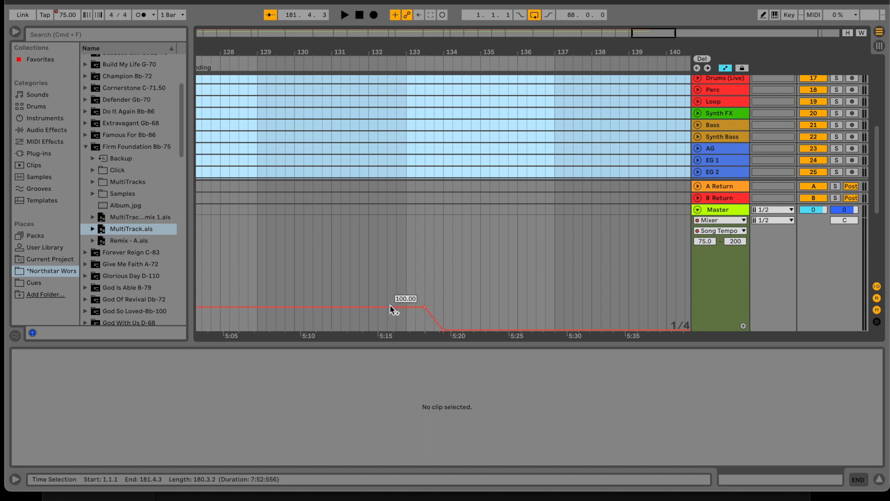
pyautogui.scroll(3, 467, 225)
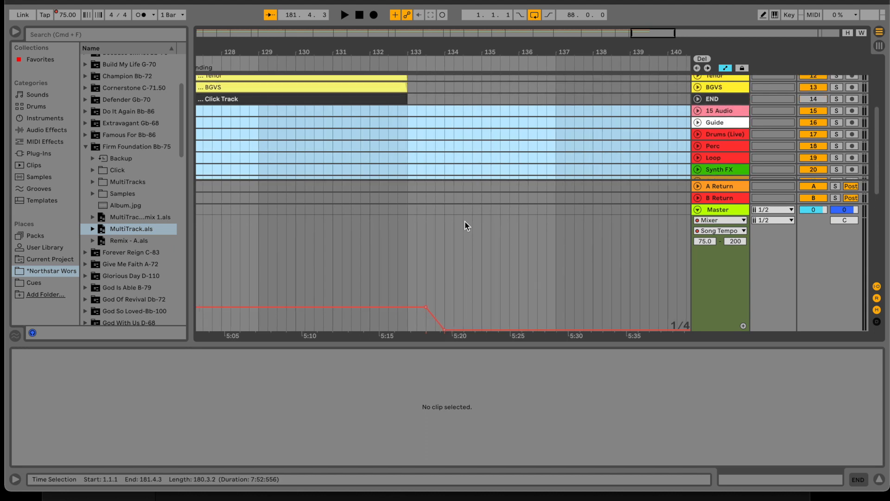
# Paste the cut Firm Foundation clips at bar 135, starting on the 15 Audio track.
pyautogui.click(455, 187)
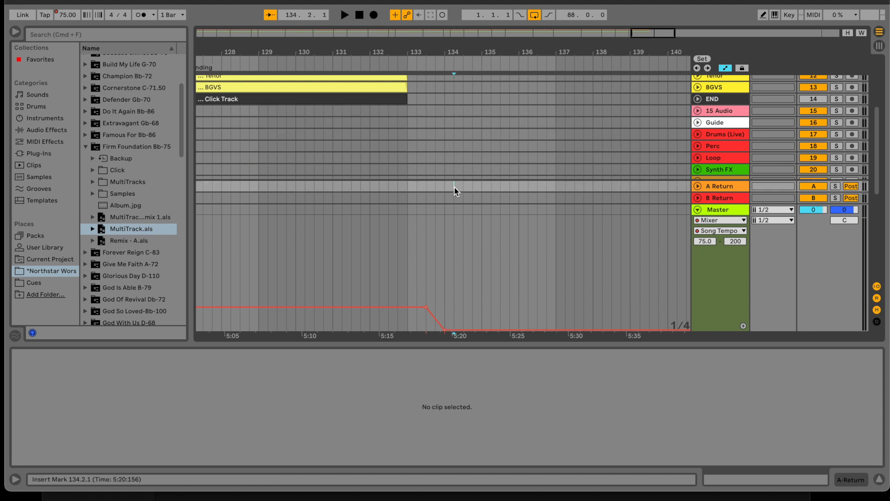
pyautogui.scroll(-5, 460, 182)
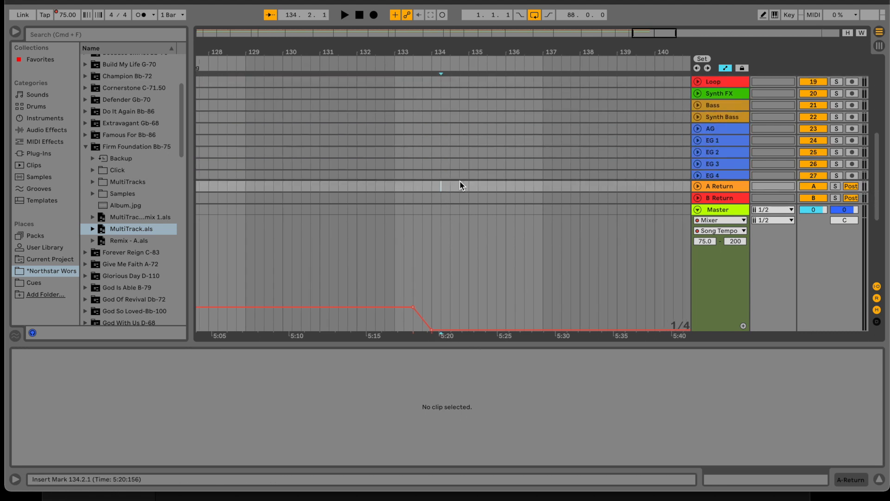
pyautogui.scroll(1, 460, 184)
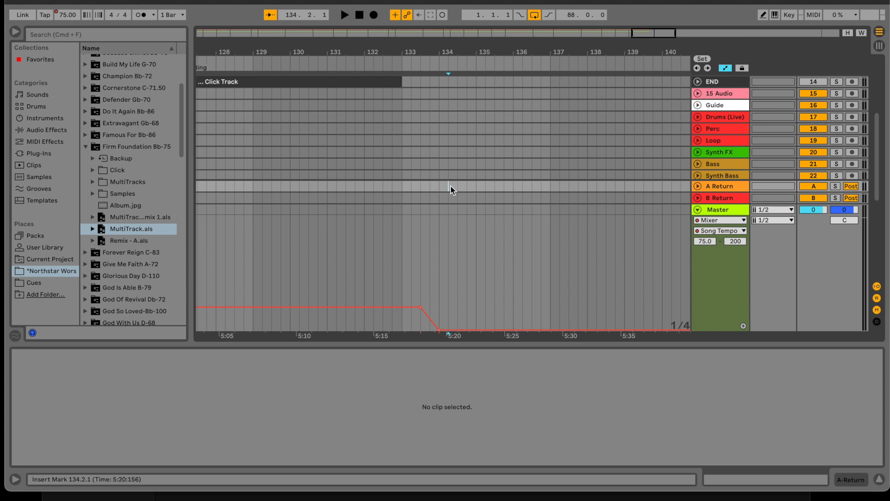
pyautogui.scroll(-4, 563, 141)
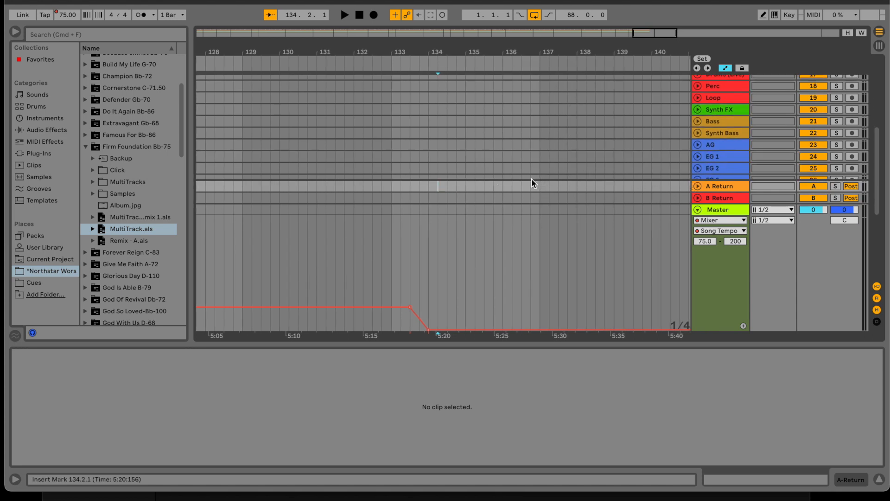
pyautogui.scroll(8, 528, 148)
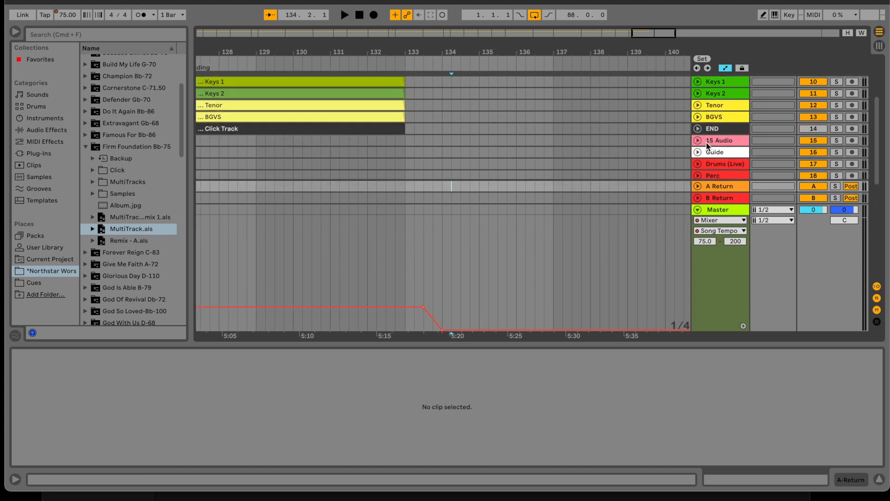
pyautogui.click(479, 144)
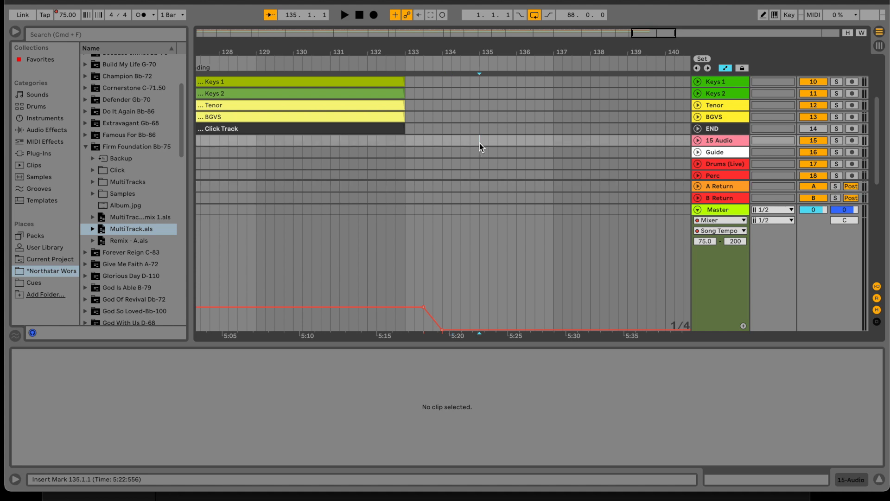
pyautogui.press('super+v')
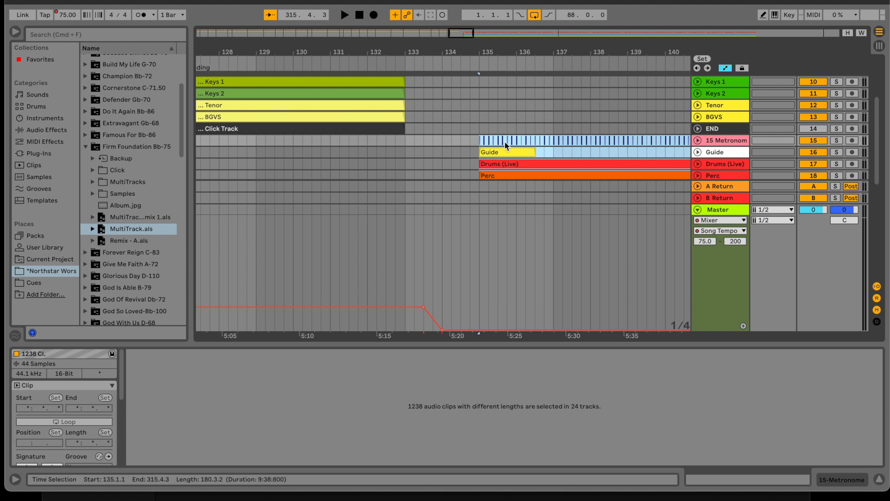
# Move the pasted Firm Foundation clips so they start at bar 134, where the tempo change ends.
pyautogui.scroll(-3, 504, 141)
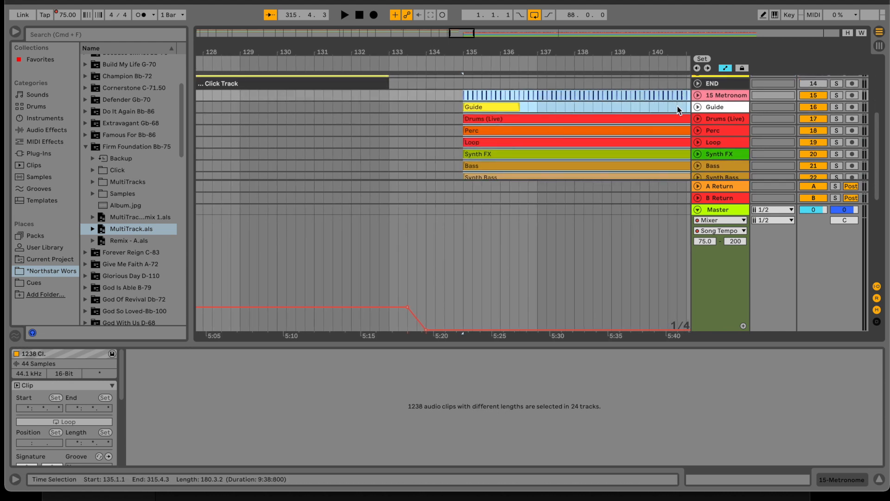
pyautogui.scroll(1, 533, 143)
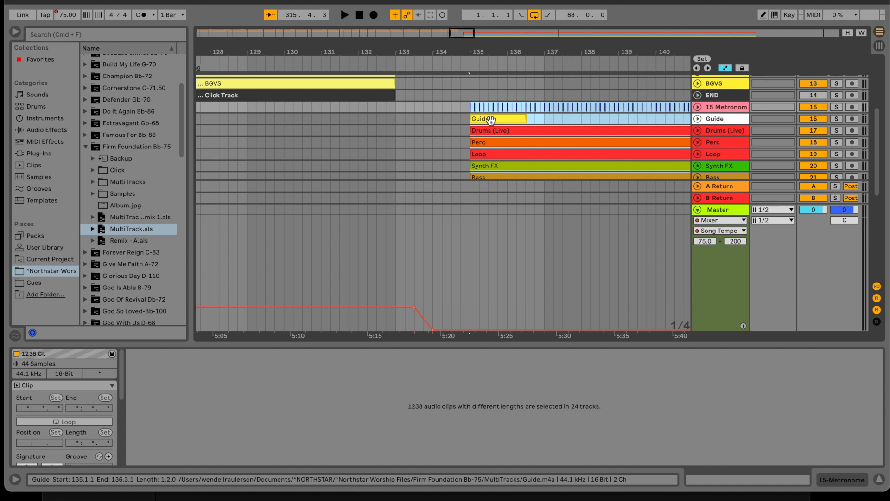
pyautogui.moveTo(491, 120); pyautogui.dragTo(456, 121)
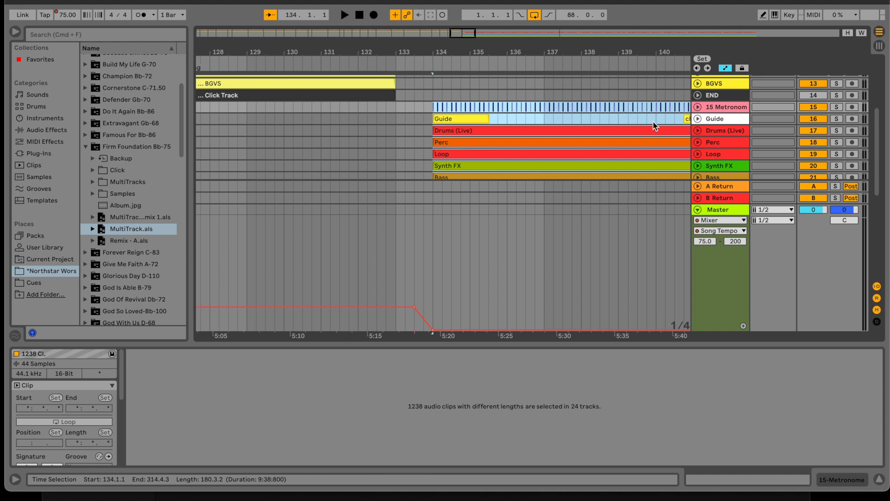
# Check the end of the moved clips and add a locator named firm Found. at their start on bar 134.
pyautogui.click(761, 34)
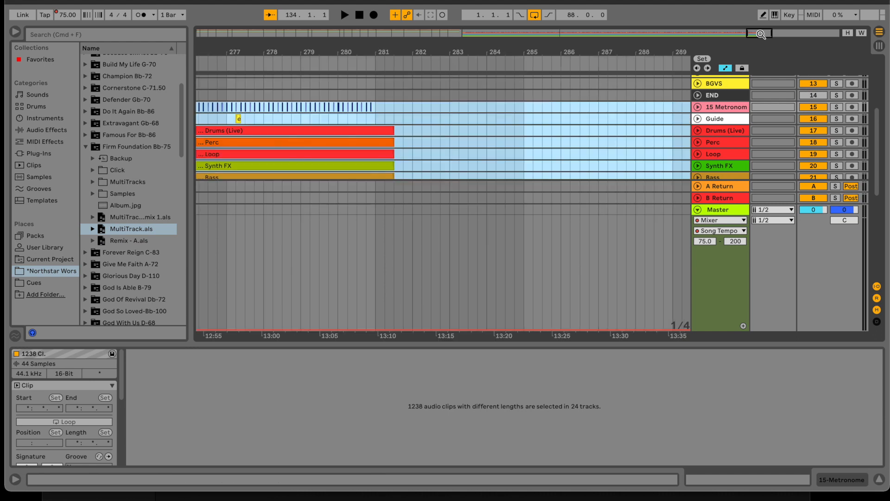
pyautogui.scroll(-3, 470, 139)
pyautogui.hscroll(-10, 470, 138)
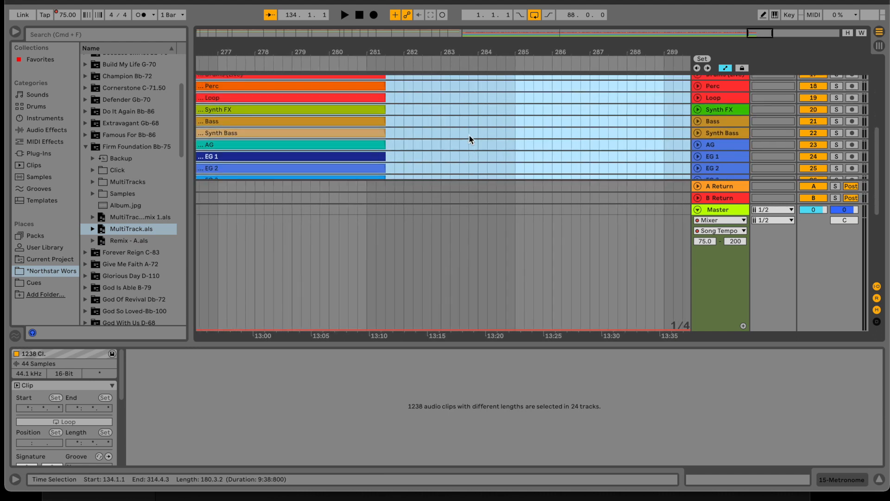
pyautogui.scroll(3, 470, 137)
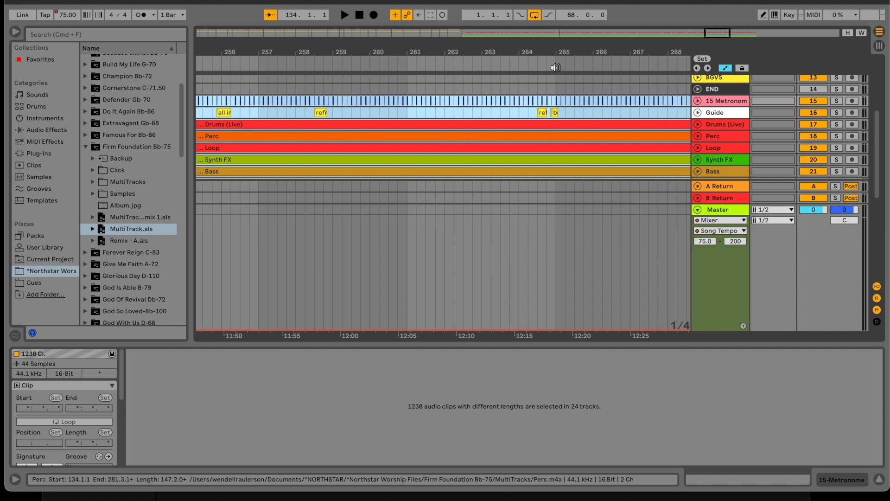
pyautogui.click(464, 34)
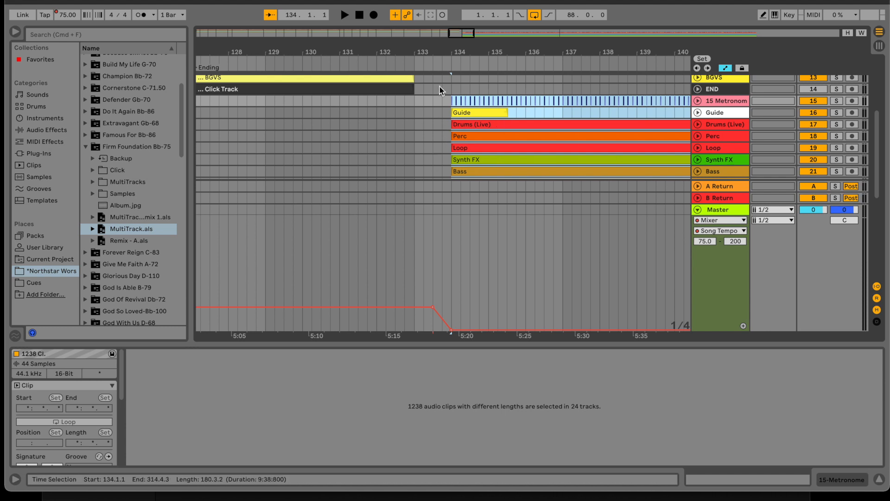
pyautogui.rightClick(453, 66)
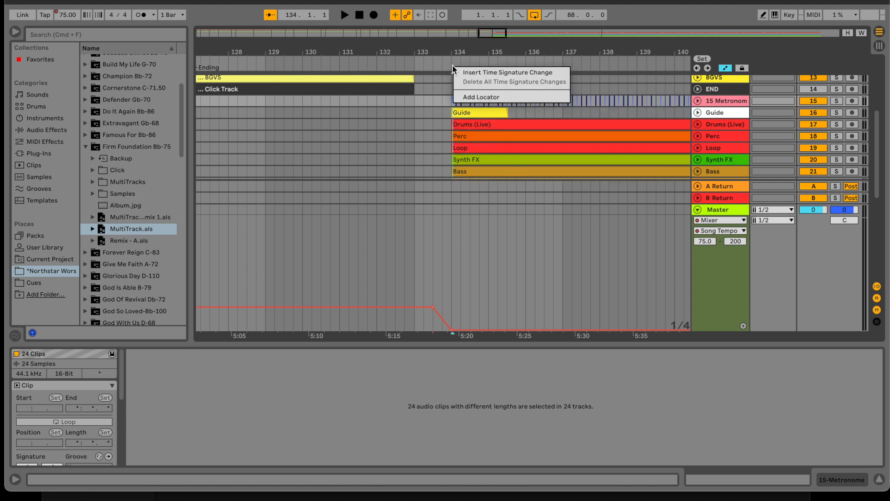
pyautogui.click(477, 97)
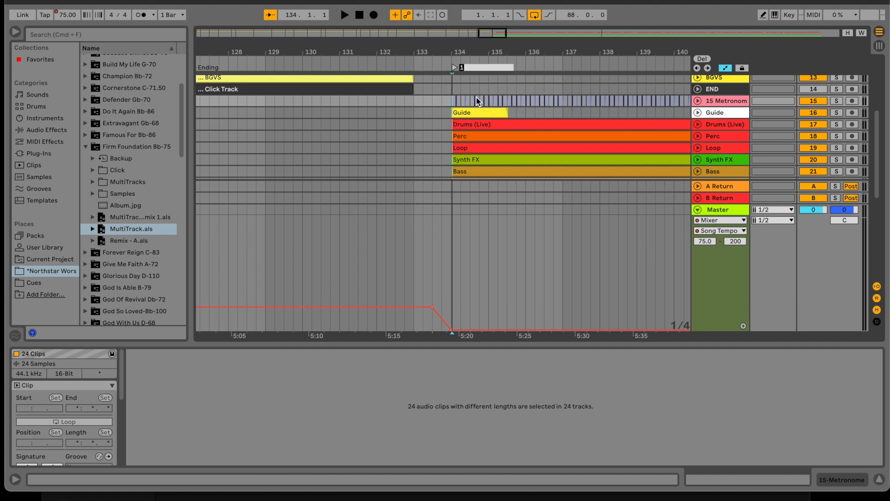
pyautogui.write('firm Found.')
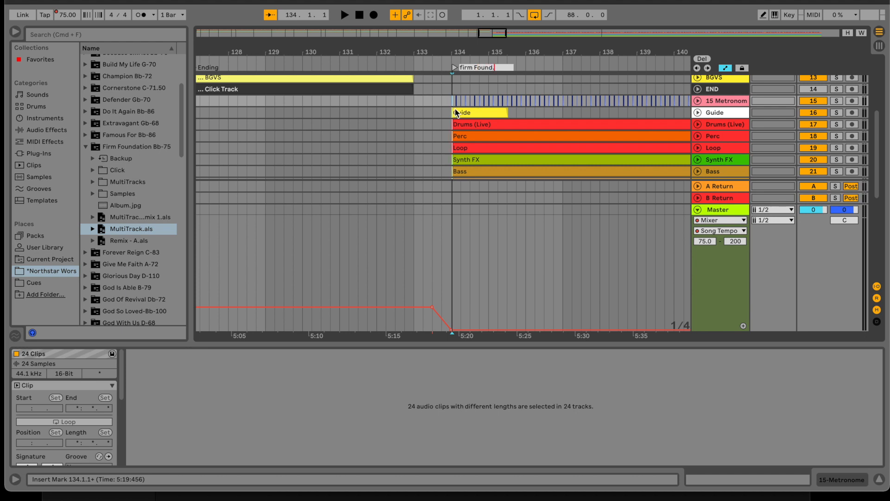
pyautogui.click(412, 136)
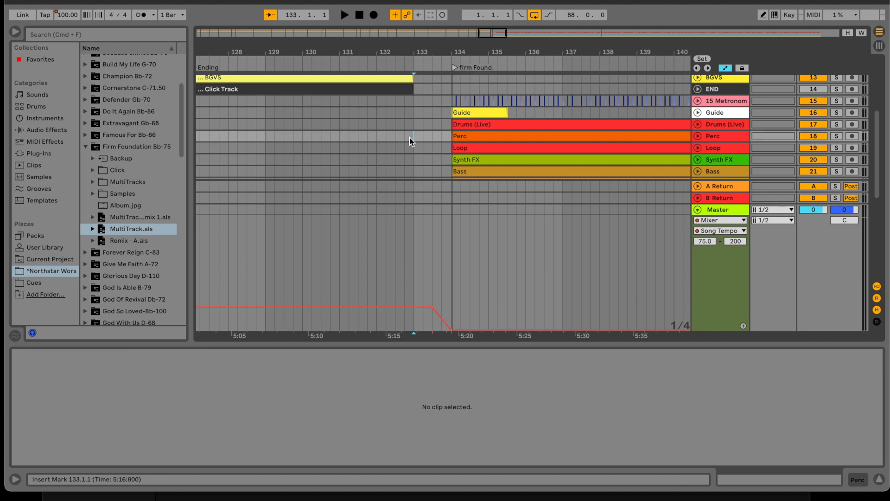
# Delete the leftover HERE locator at bar 183.
pyautogui.scroll(-10, 455, 110)
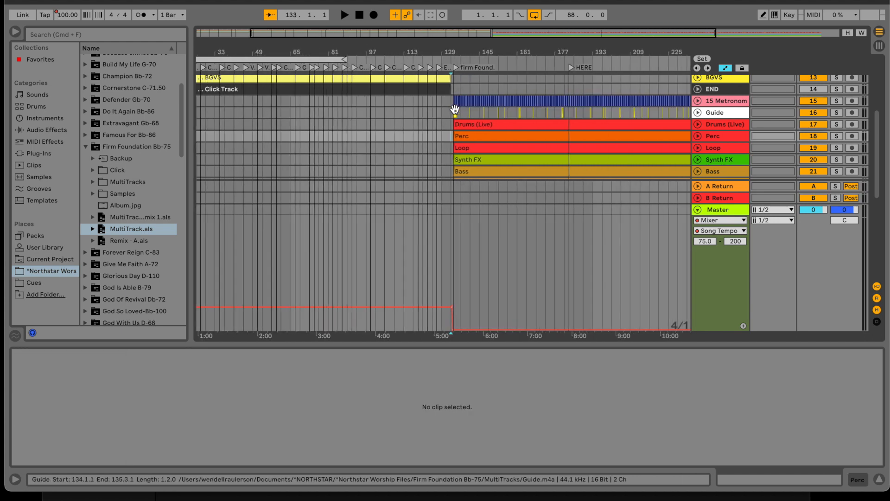
pyautogui.scroll(5, 455, 109)
pyautogui.scroll(-5, 455, 109)
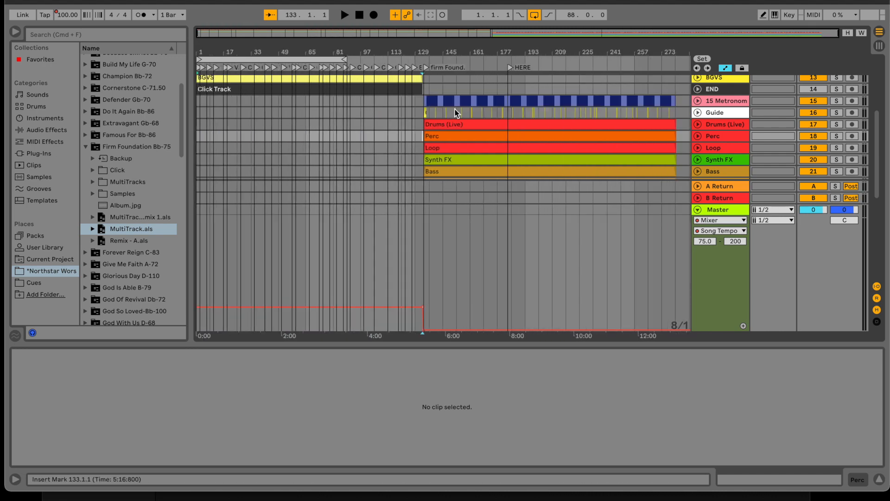
pyautogui.click(426, 68)
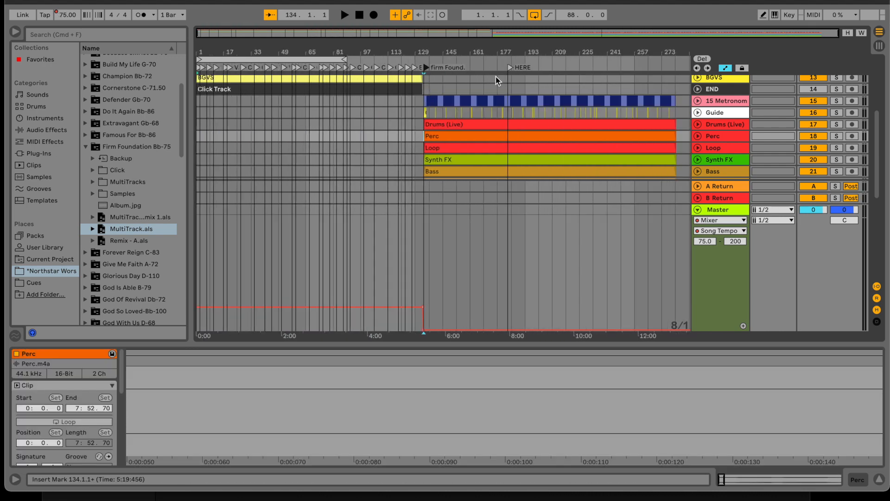
pyautogui.click(510, 68)
pyautogui.press('Delete')
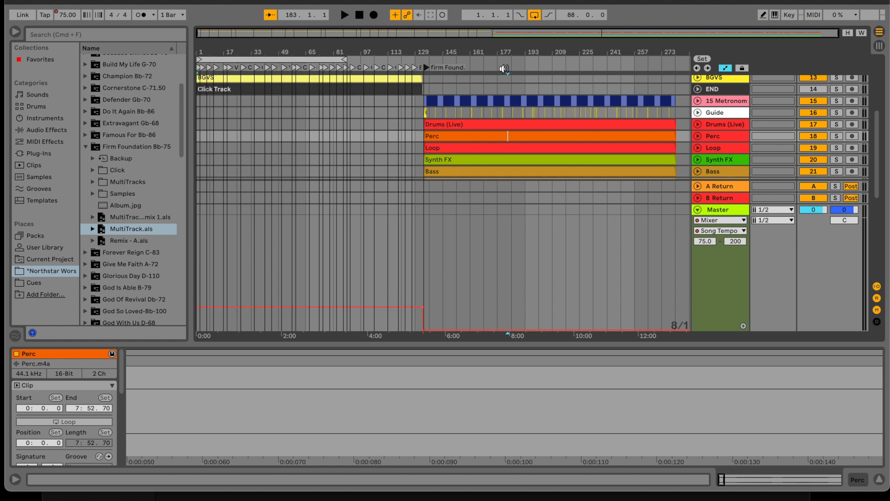
# Switch to the Planning Center service plan in Safari to view the song order.
pyautogui.scroll(-5, 403, 110)
pyautogui.scroll(-1, 403, 110)
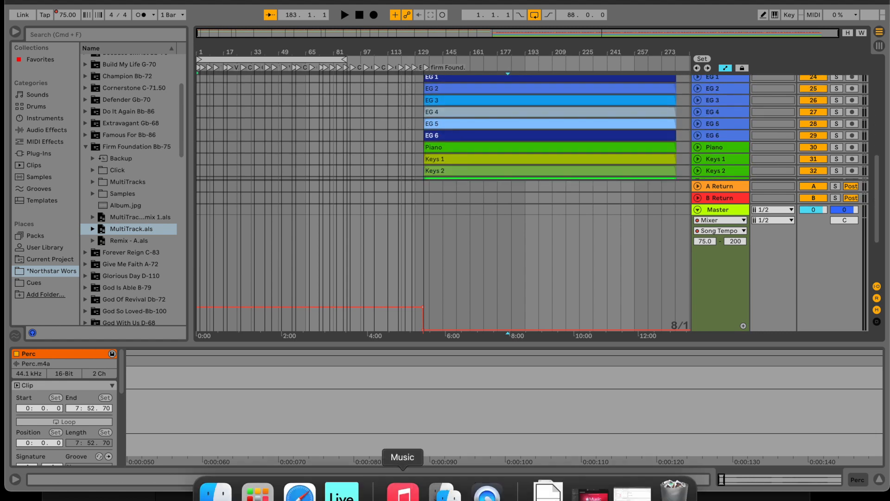
pyautogui.click(296, 493)
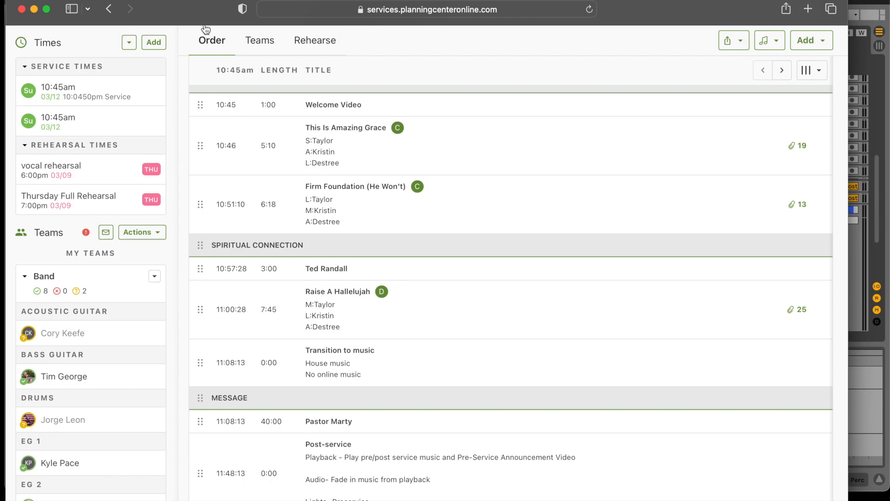
# Return to Ableton Live and add a 75 BPM tempo breakpoint at bar 282, just after the Firm Foundation clips end.
pyautogui.press('super+Tab')
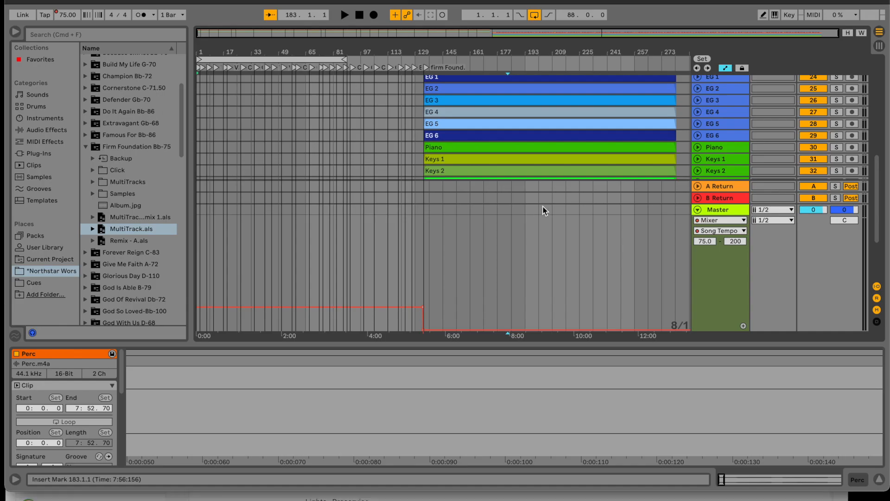
pyautogui.scroll(1, 576, 159)
pyautogui.scroll(-6, 576, 159)
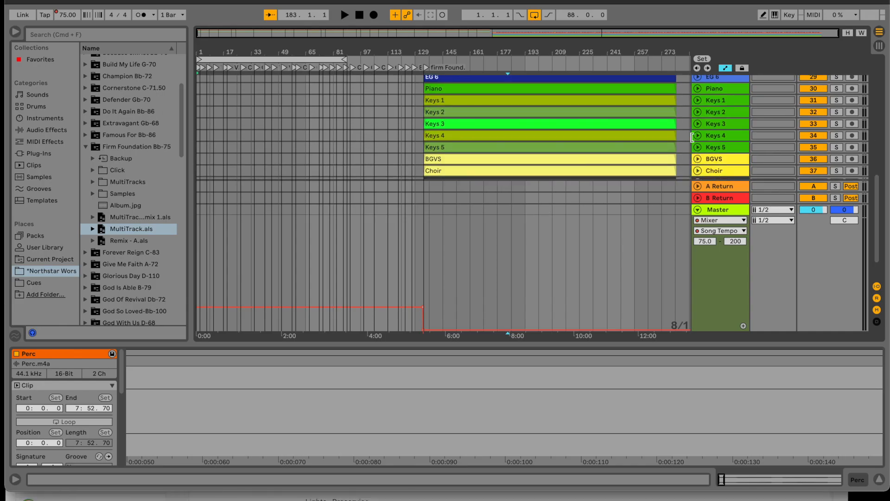
pyautogui.click(680, 60)
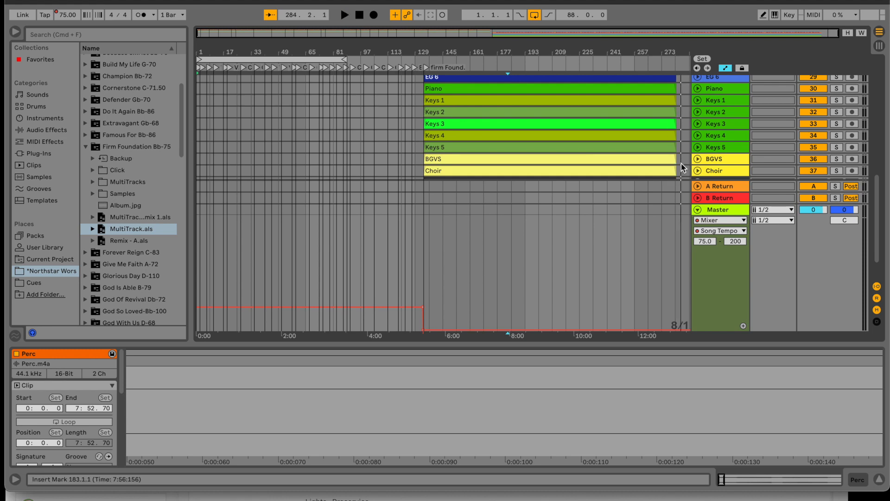
pyautogui.scroll(5, 683, 155)
pyautogui.scroll(3, 682, 156)
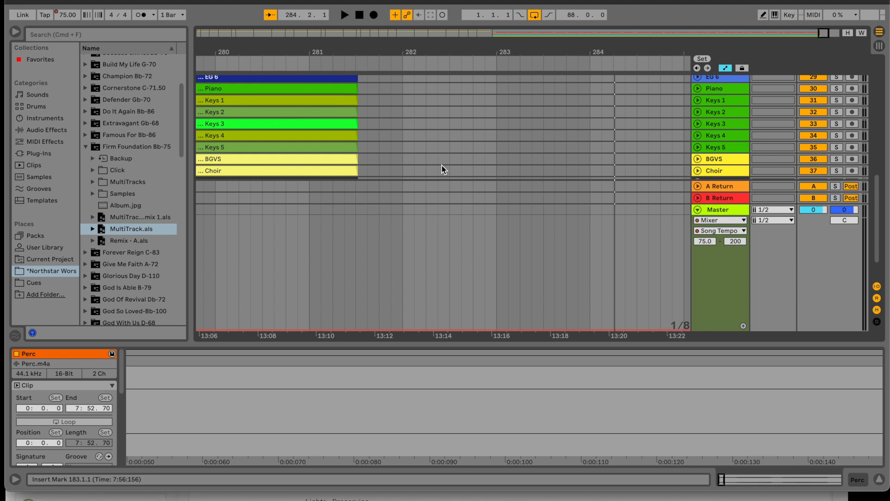
pyautogui.scroll(-3, 393, 147)
pyautogui.hscroll(1, 394, 146)
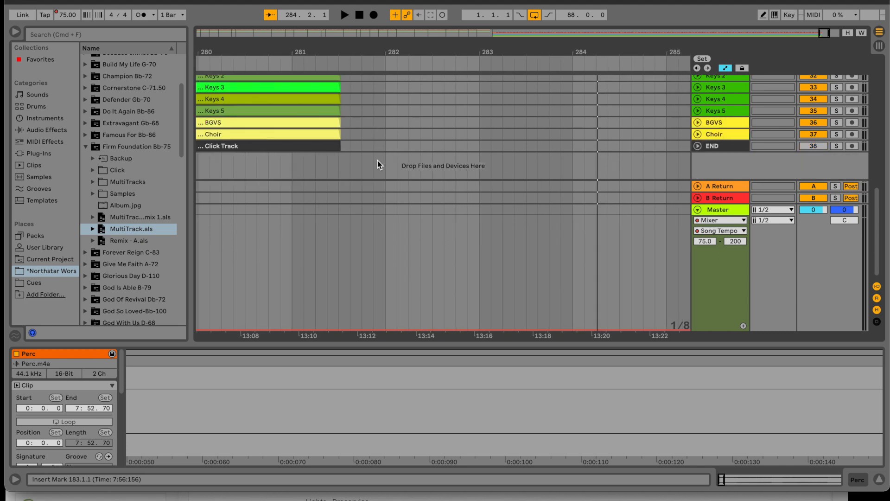
pyautogui.click(385, 330)
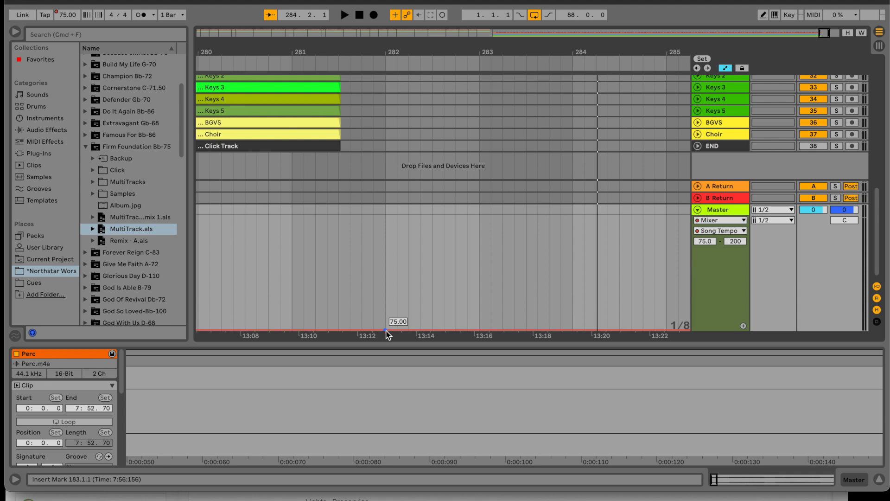
# Collapse the Firm Foundation project, locate Raise a Hallelujah Db-82, and set the maximum of the Song Tempo range to 82.
pyautogui.click(85, 147)
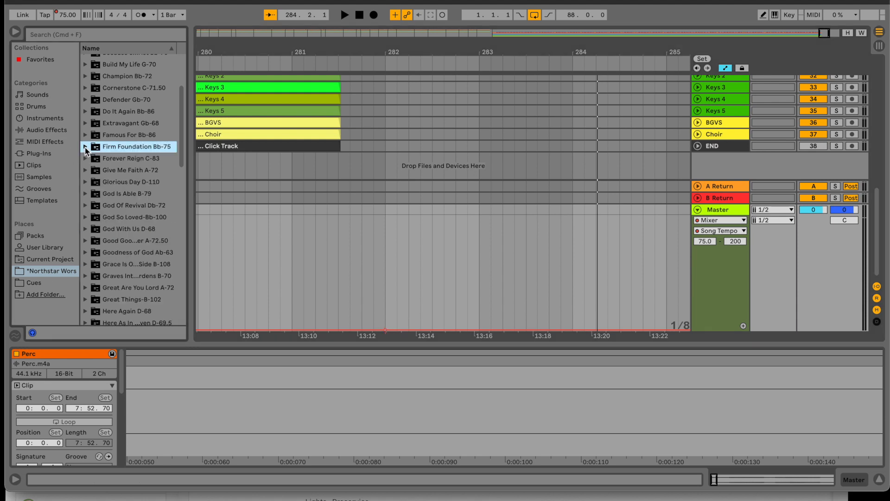
pyautogui.scroll(-10, 124, 222)
pyautogui.scroll(-5, 125, 223)
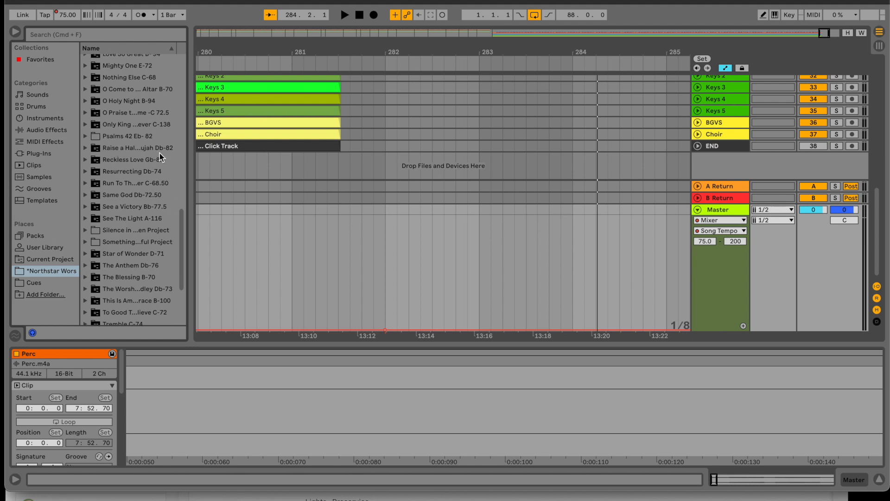
pyautogui.click(170, 150)
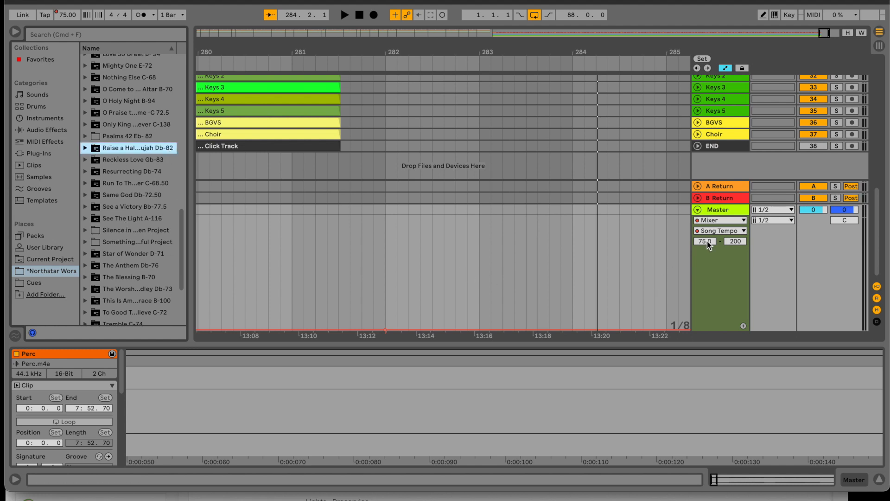
pyautogui.click(737, 242)
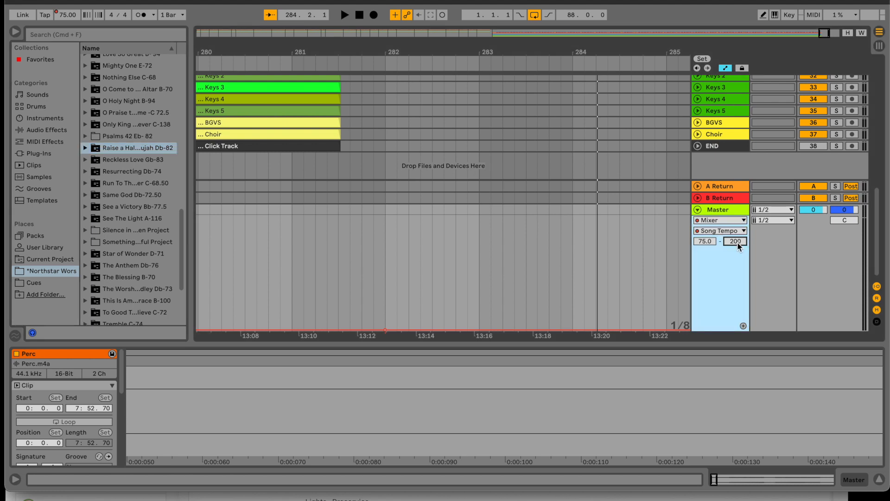
pyautogui.write('82.')
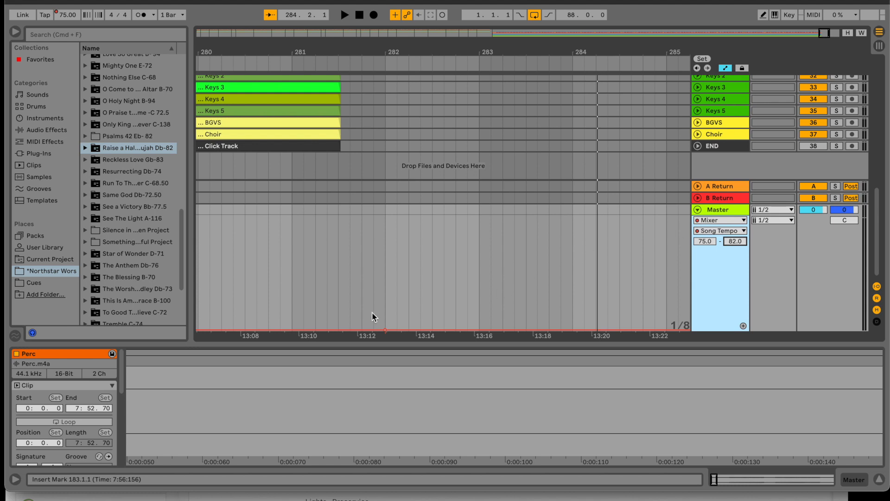
# Raise the master tempo automation to 82 BPM with a second breakpoint and align it to bar 282 for an instant change.
pyautogui.moveTo(398, 330); pyautogui.dragTo(398, 215)
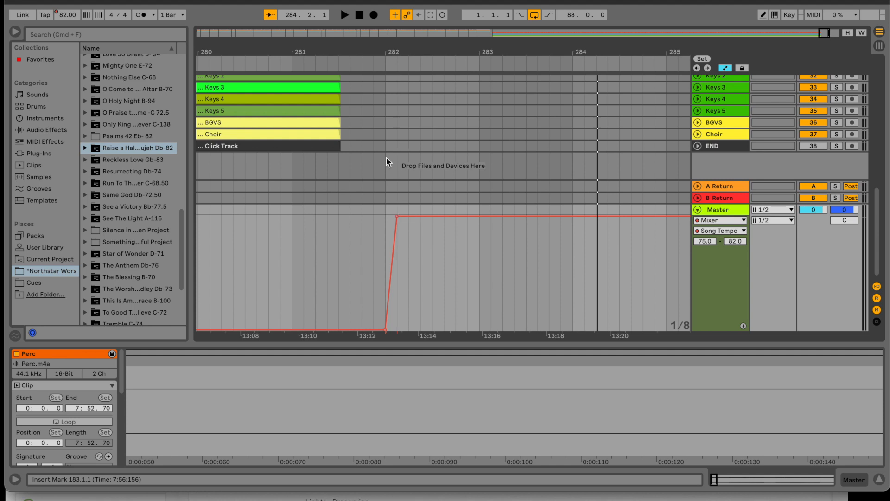
pyautogui.moveTo(397, 216)
pyautogui.click(397, 216)
pyautogui.moveTo(396, 217); pyautogui.dragTo(385, 216)
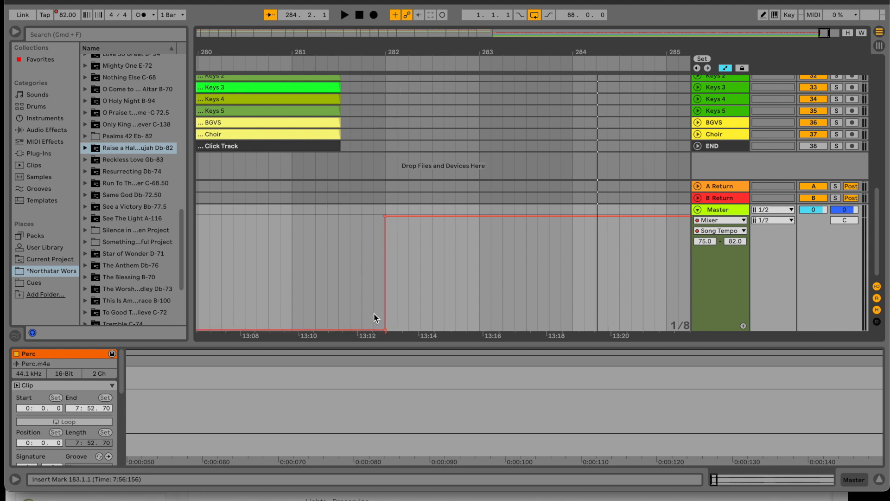
# Expand the Raise a Hallelujah Db-82 project and try to add its MultiTrack.als to the arrangement below the END track.
pyautogui.hscroll(1, 395, 121)
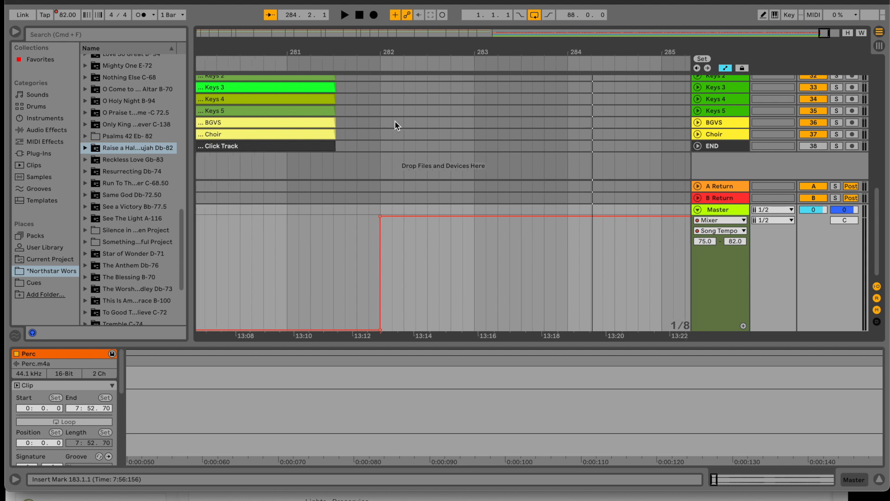
pyautogui.click(86, 149)
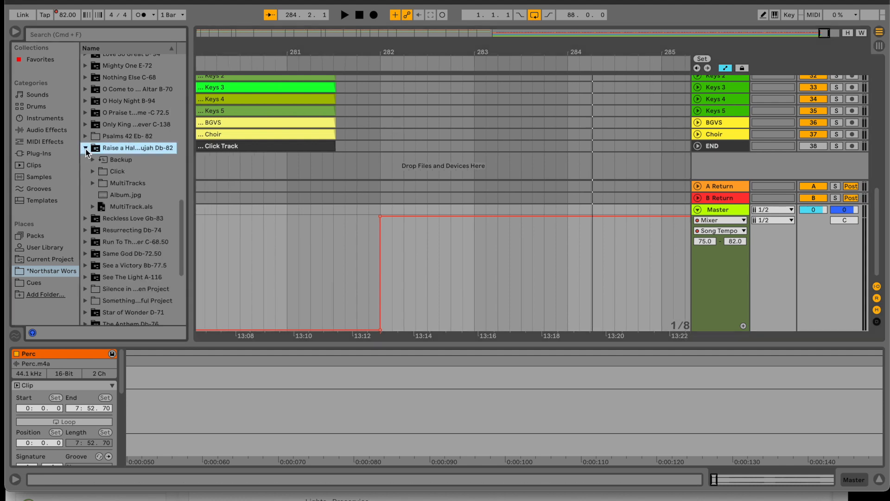
pyautogui.scroll(-2, 118, 200)
pyautogui.click(119, 189)
pyautogui.moveTo(119, 192); pyautogui.dragTo(274, 163)
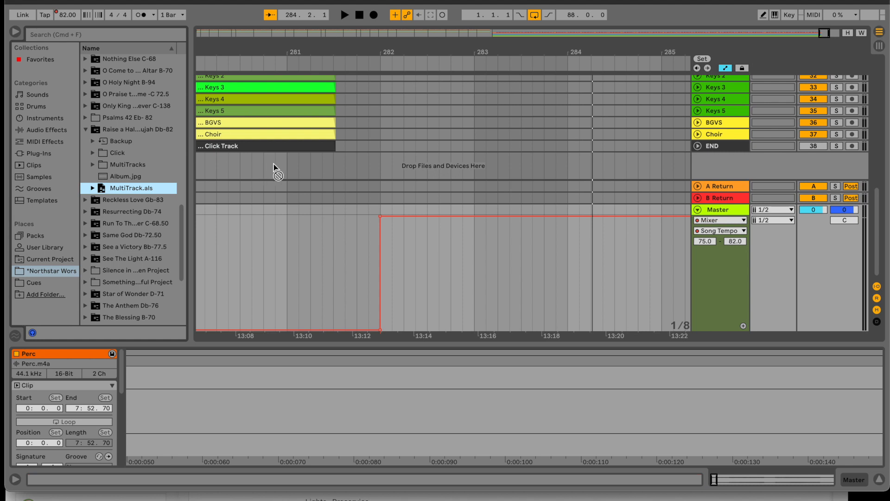
pyautogui.moveTo(274, 164); pyautogui.dragTo(273, 163)
# Try to expand the Raise a Hallelujah MultiTrack.als and insert it again into the empty area below the tracks.
pyautogui.scroll(-3, 107, 173)
pyautogui.scroll(2, 106, 174)
pyautogui.scroll(1, 107, 173)
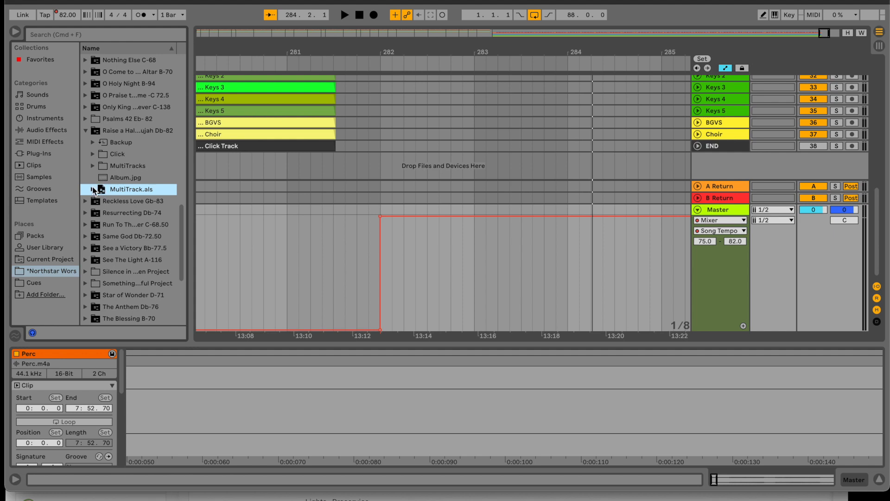
pyautogui.click(93, 190)
pyautogui.click(93, 190)
pyautogui.moveTo(215, 168); pyautogui.dragTo(222, 165)
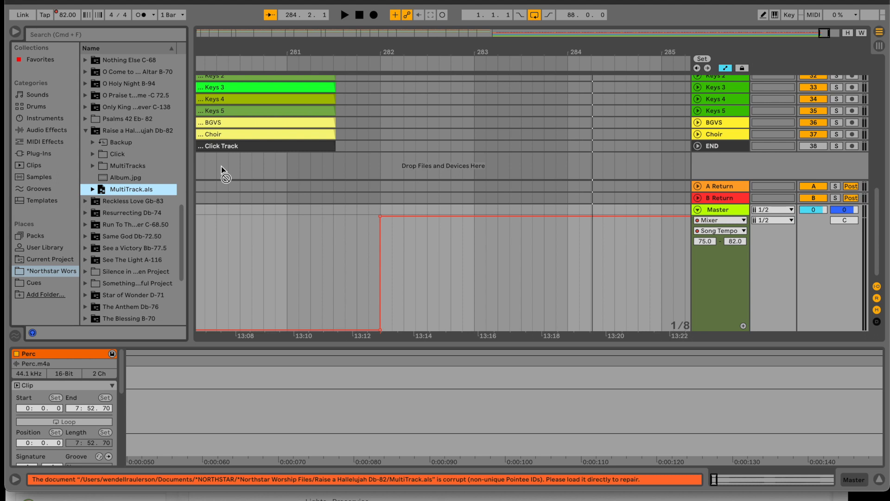
pyautogui.moveTo(222, 166); pyautogui.dragTo(221, 166)
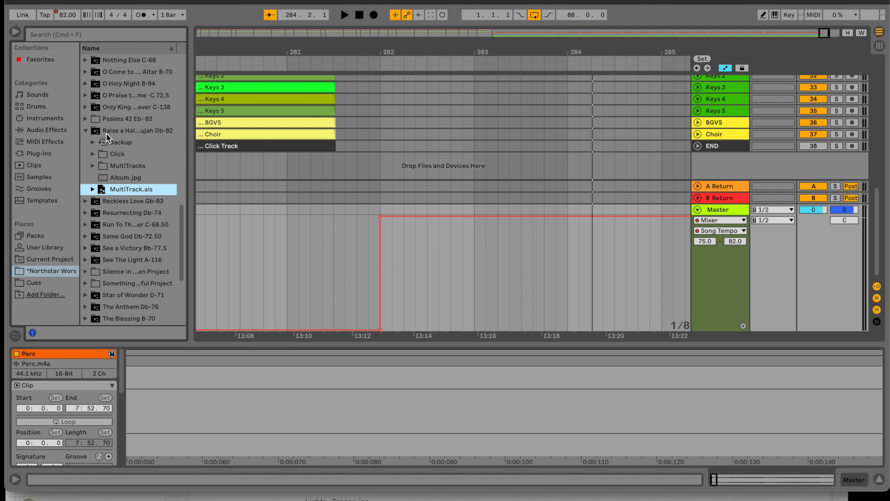
pyautogui.scroll(-5, 295, 148)
pyautogui.hscroll(-5, 294, 147)
pyautogui.scroll(2, 295, 147)
pyautogui.scroll(-1, 295, 147)
pyautogui.scroll(5, 318, 163)
pyautogui.hscroll(-3, 318, 162)
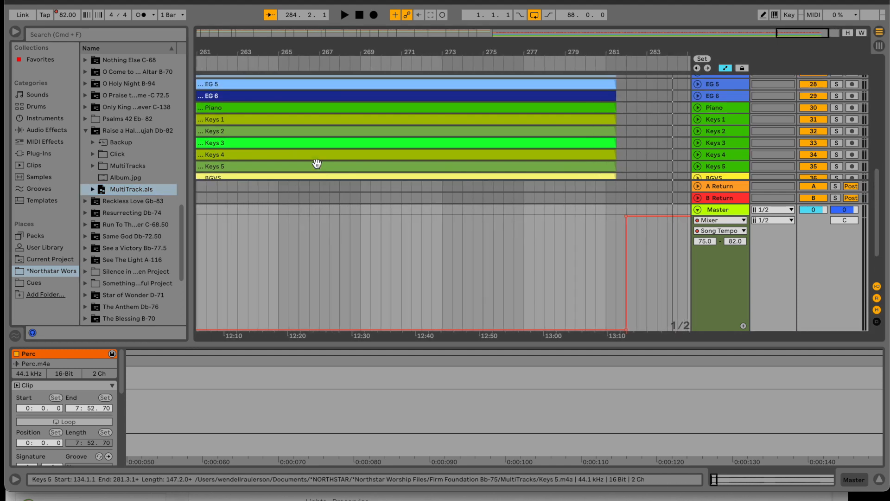